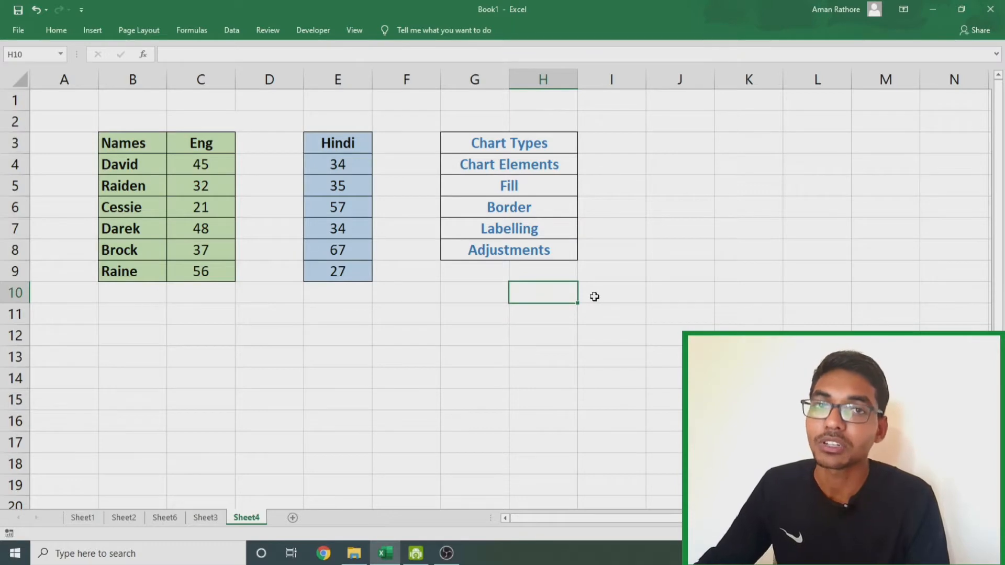
Open the full list of chart types for the Names and Eng table
click(205, 190)
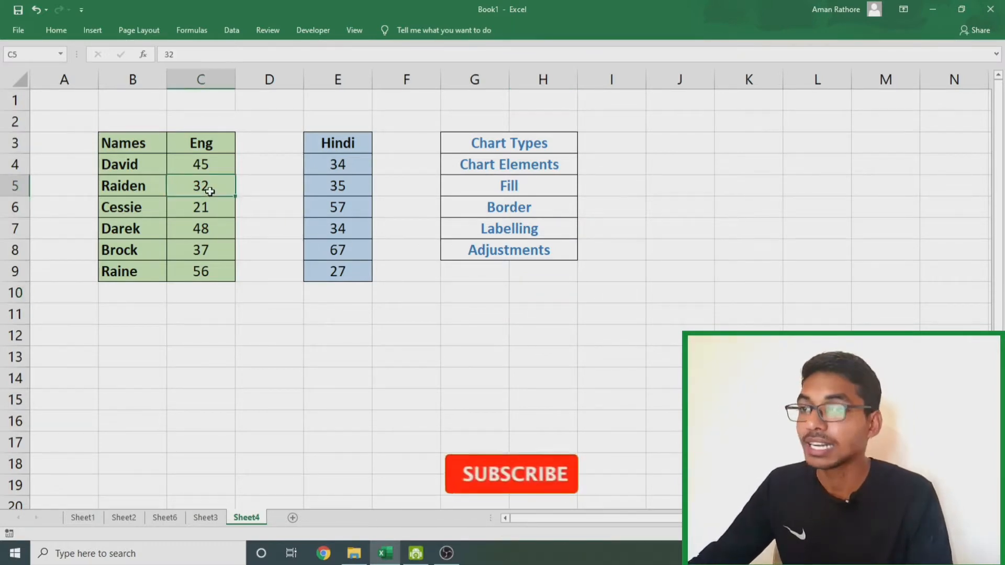
click(97, 29)
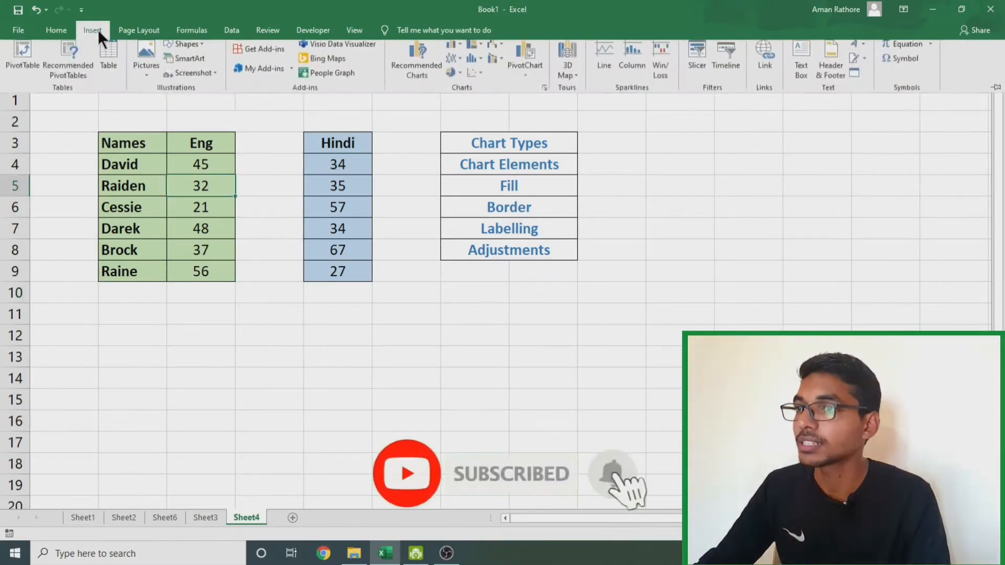
click(412, 68)
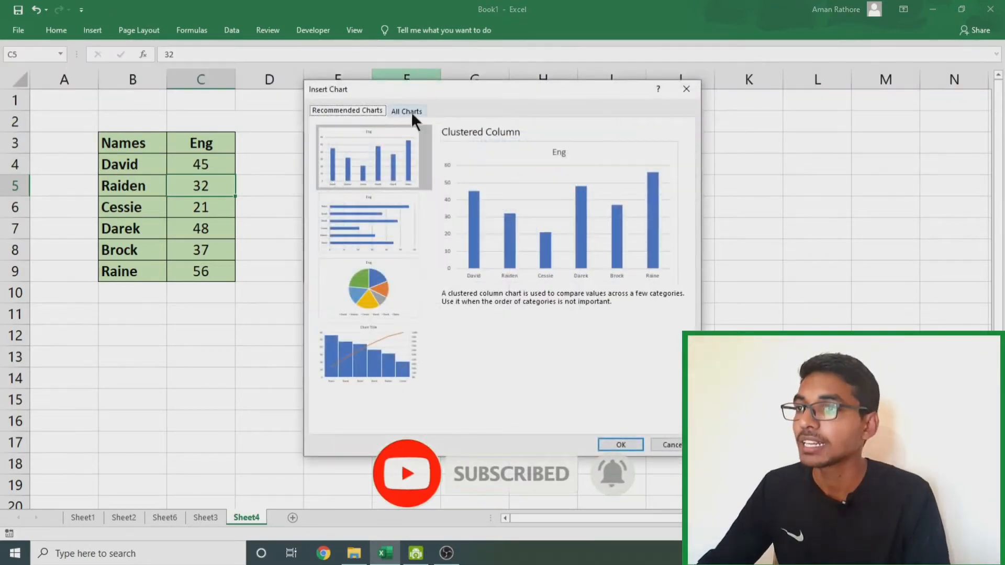
click(410, 111)
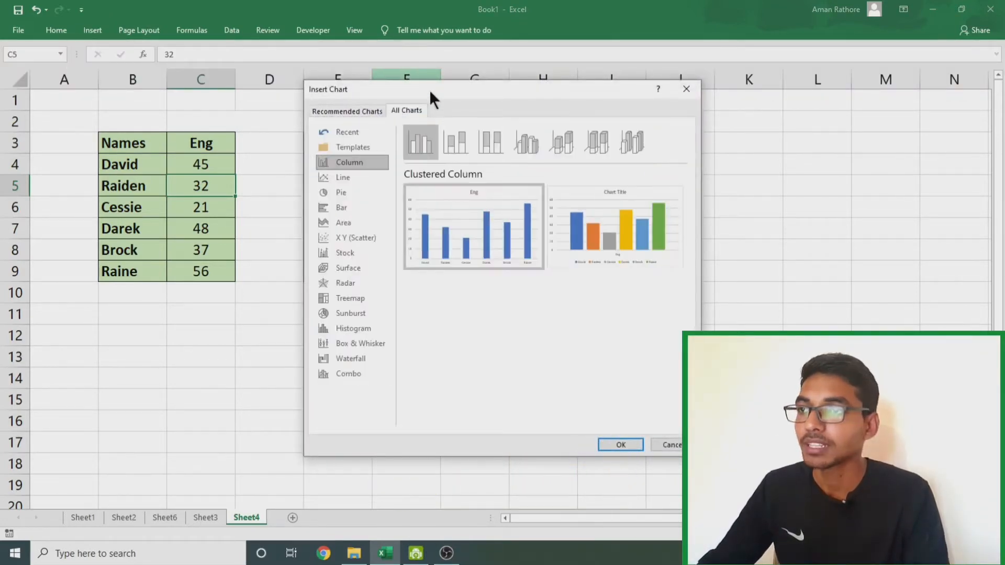
drag(429, 90, 354, 55)
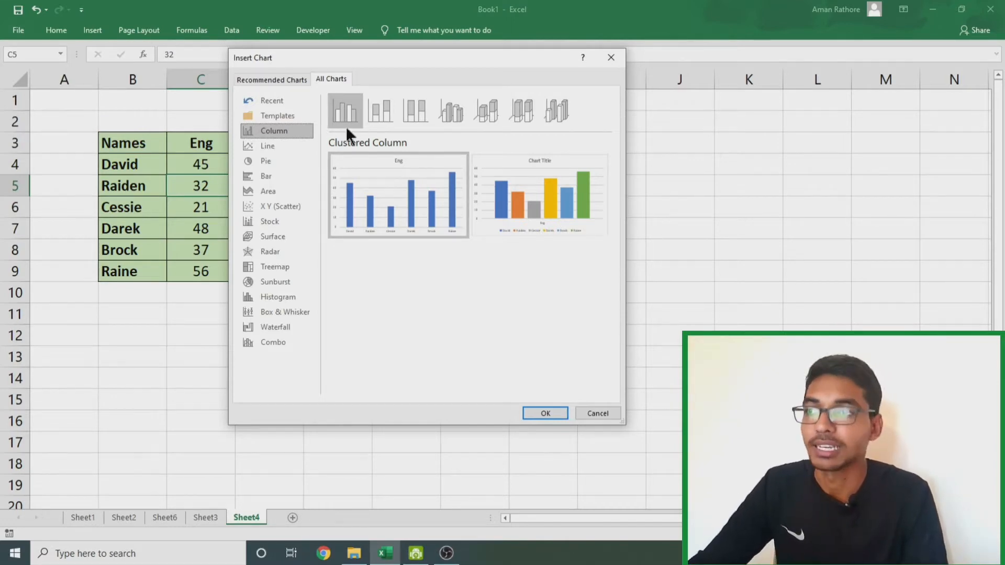
Preview the stacked and 3-D column subtypes and insert a Clustered Column chart of the Eng marks
click(382, 120)
click(415, 121)
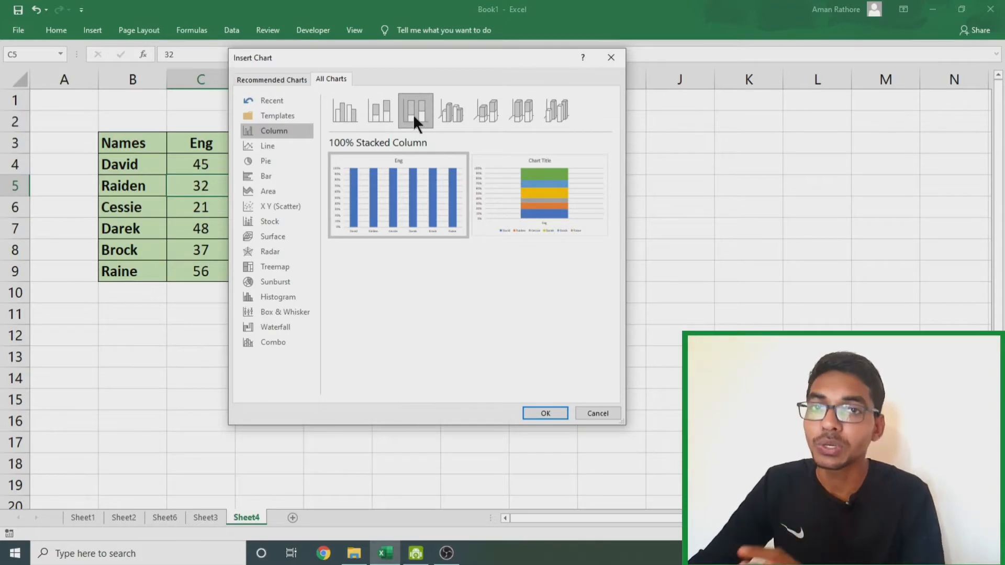
click(451, 114)
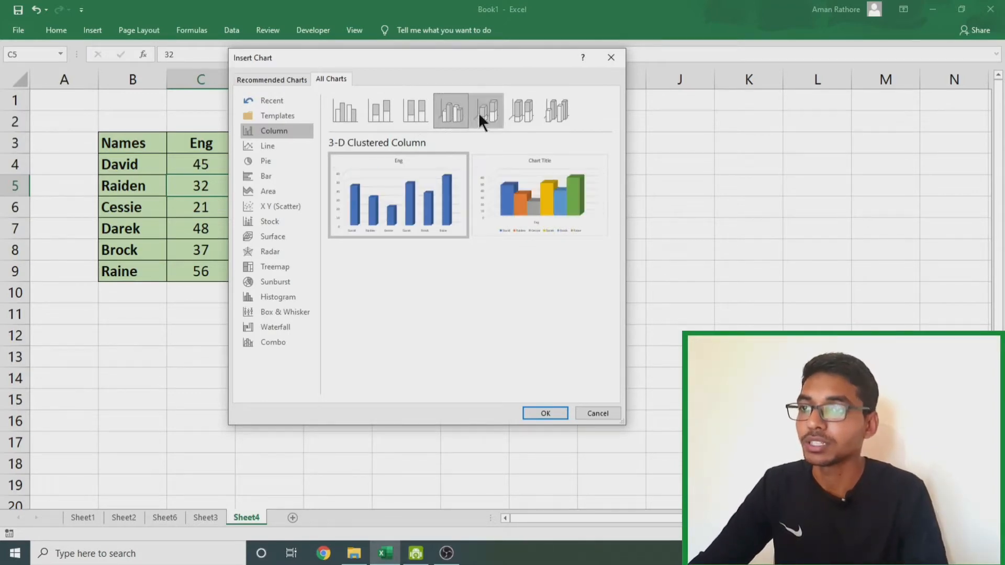
click(484, 113)
click(518, 116)
click(555, 120)
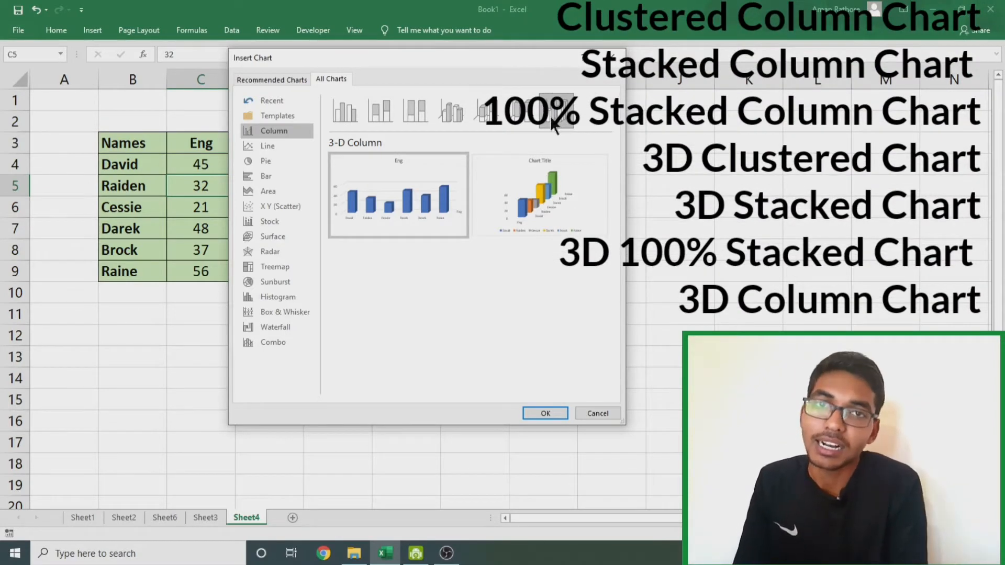
click(347, 104)
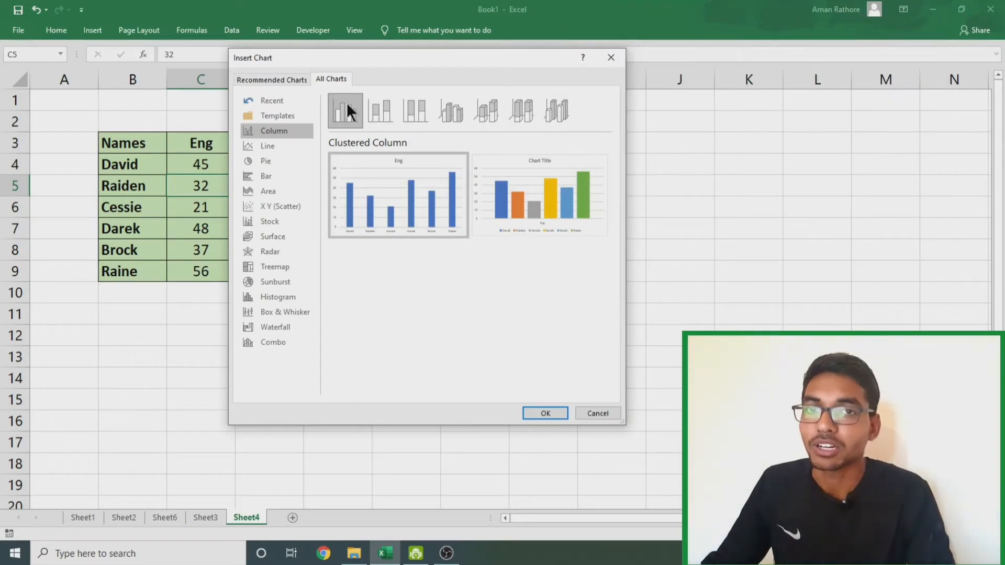
click(544, 413)
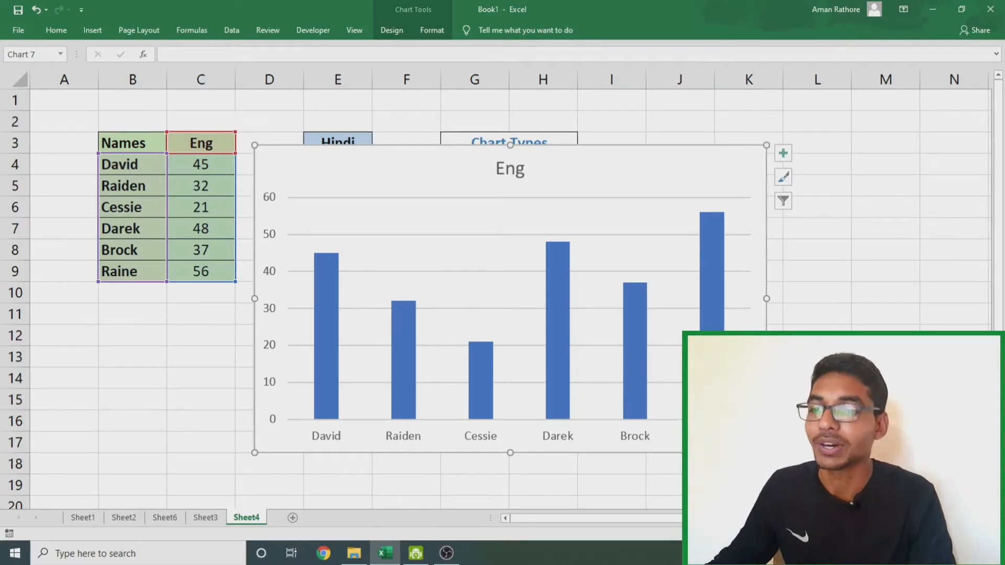
Shrink the Eng chart and place it over columns A to F, from row 1 to row 11
drag(766, 453, 549, 330)
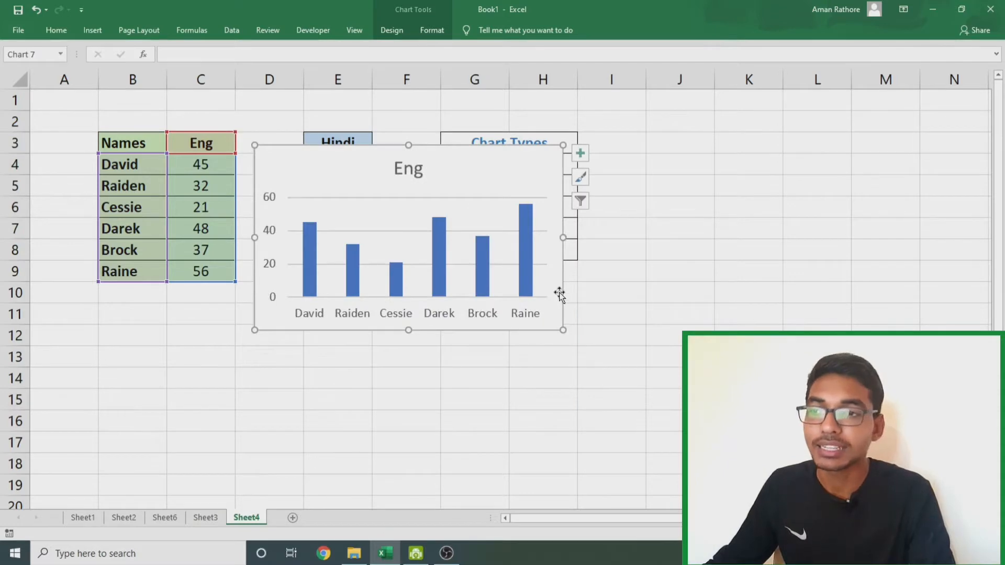
drag(554, 288, 382, 254)
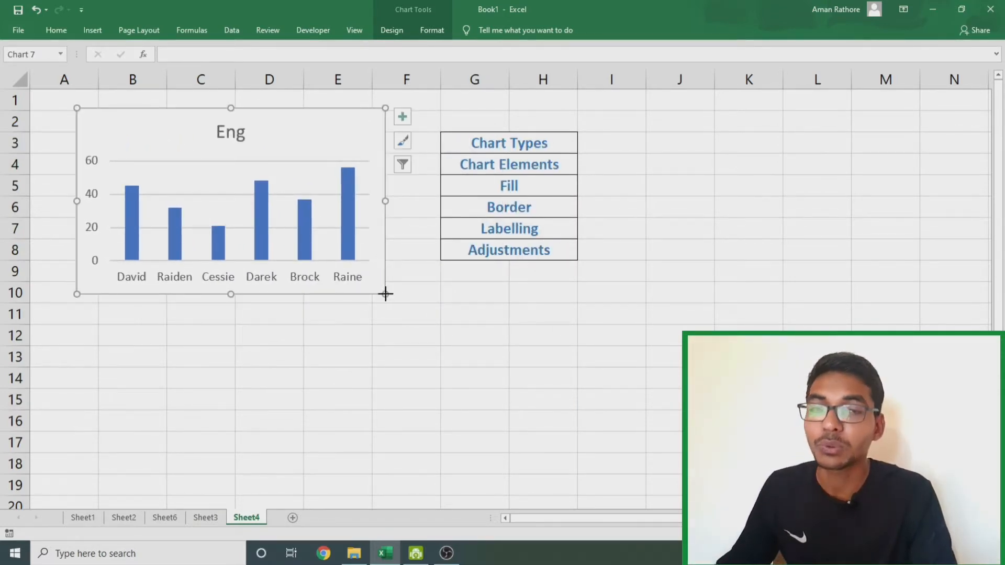
drag(386, 294, 414, 323)
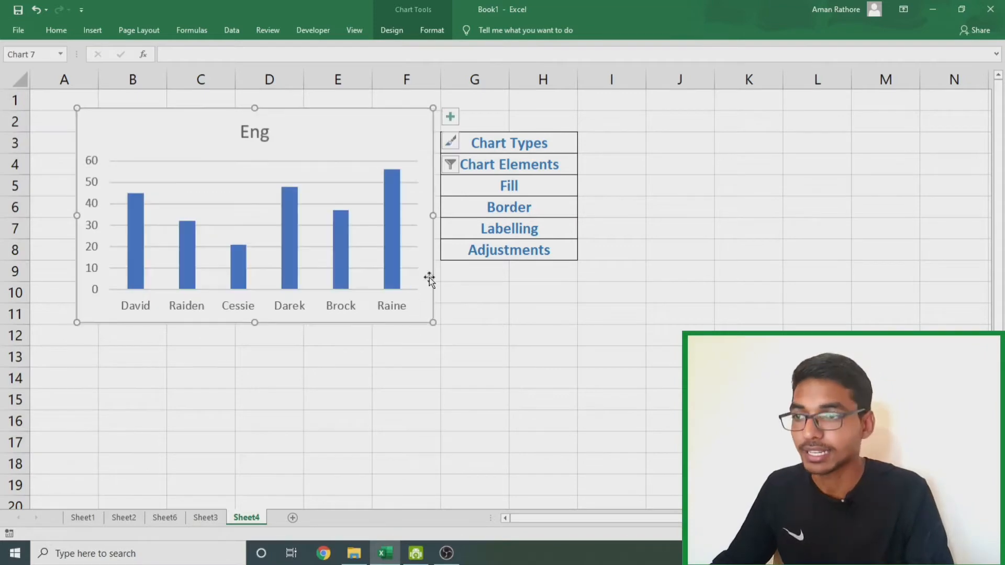
drag(429, 280, 401, 262)
click(547, 291)
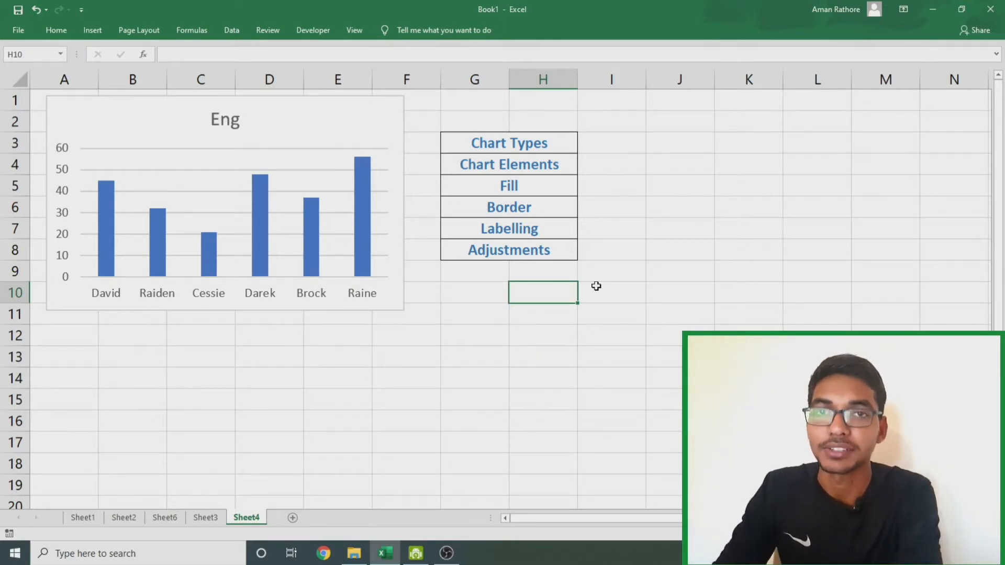
Examine the chart's parts one by one: title, vertical axis, horizontal axis, gridlines and data series
click(230, 122)
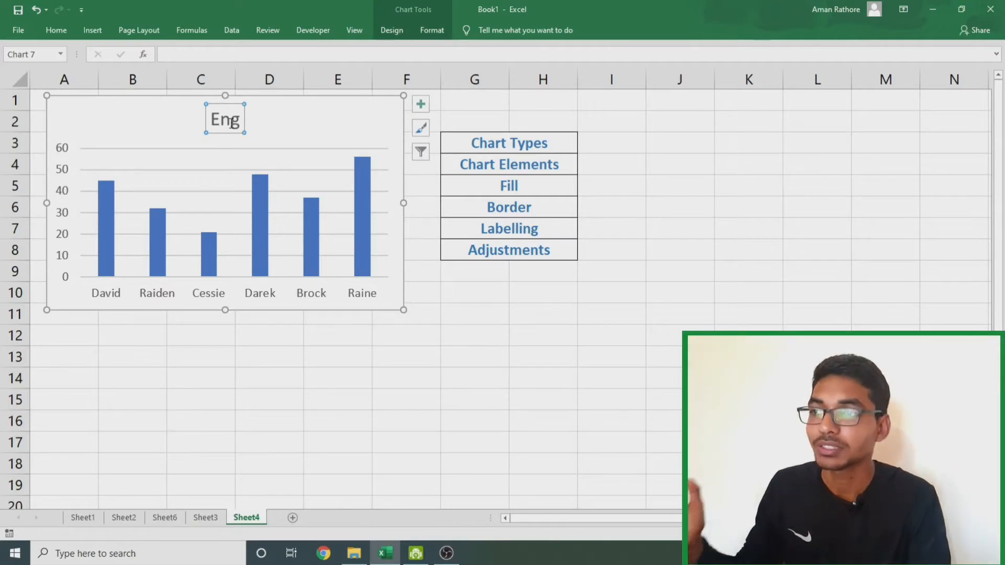
click(300, 123)
click(62, 149)
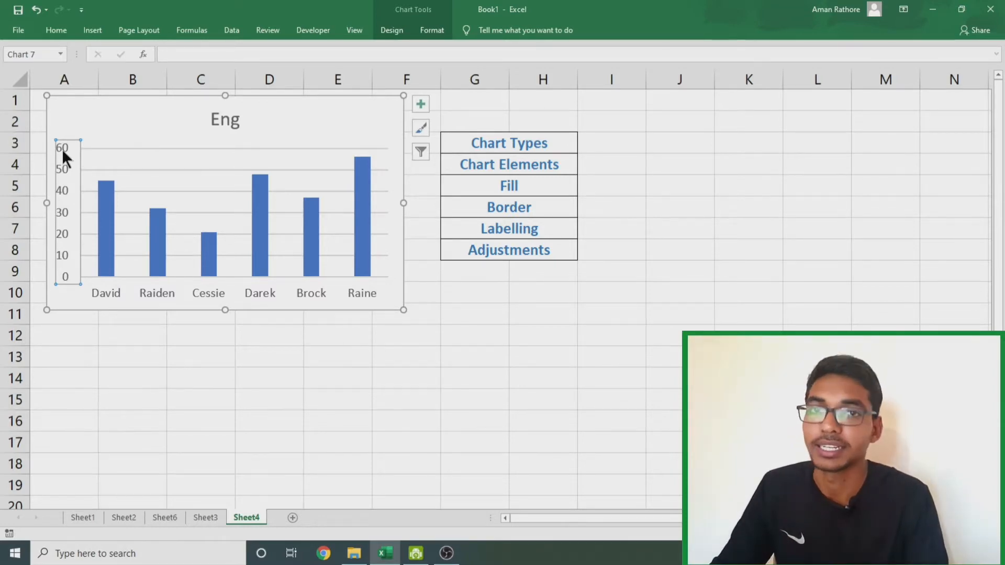
click(106, 296)
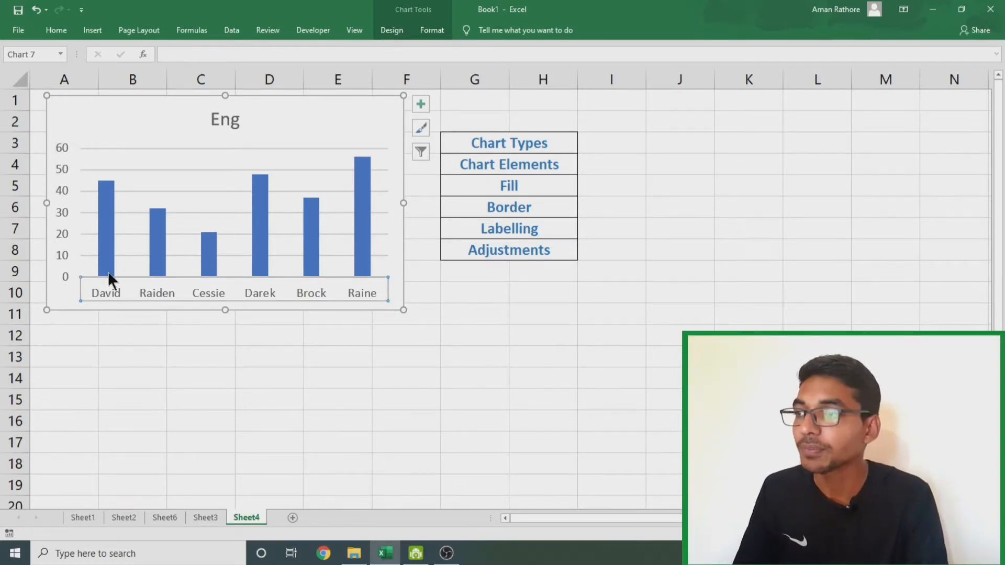
click(146, 191)
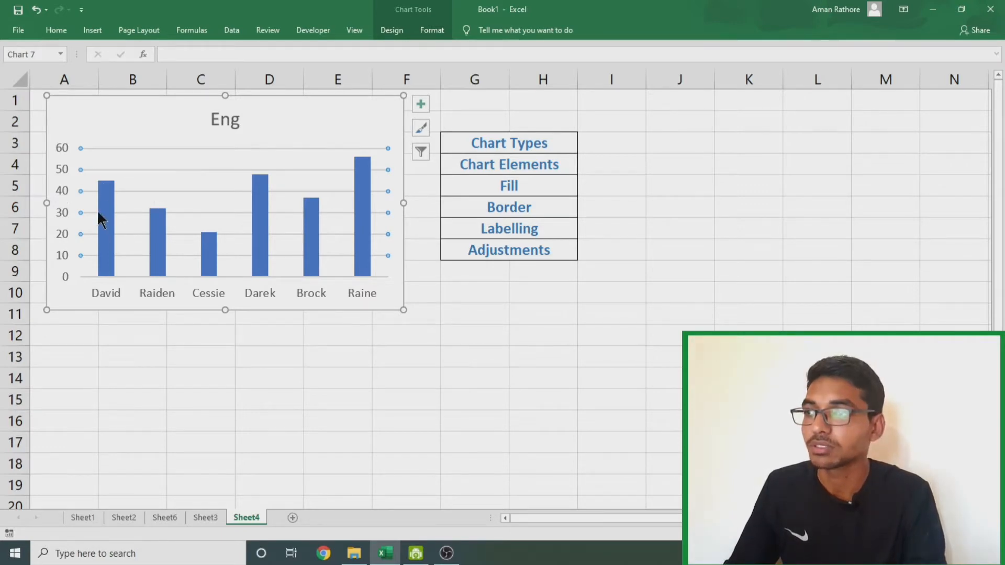
click(157, 250)
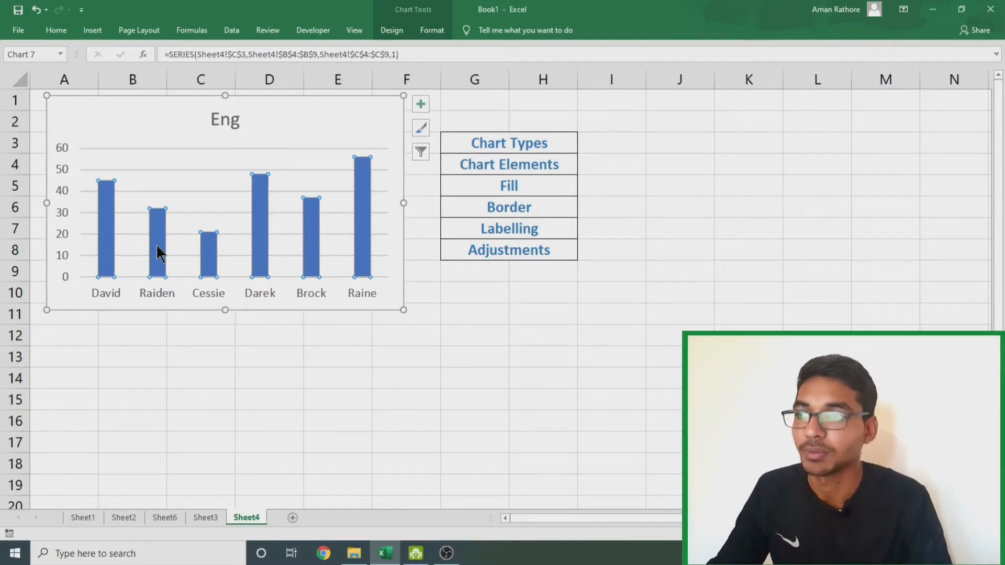
click(314, 129)
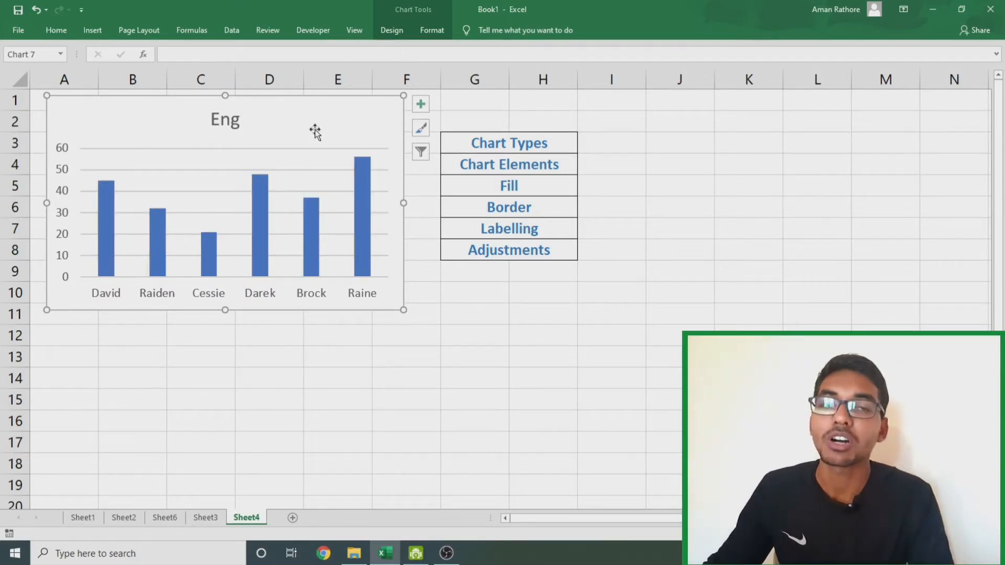
Review the chart elements that can be added to the Eng chart, including a preview of the trendline
click(421, 104)
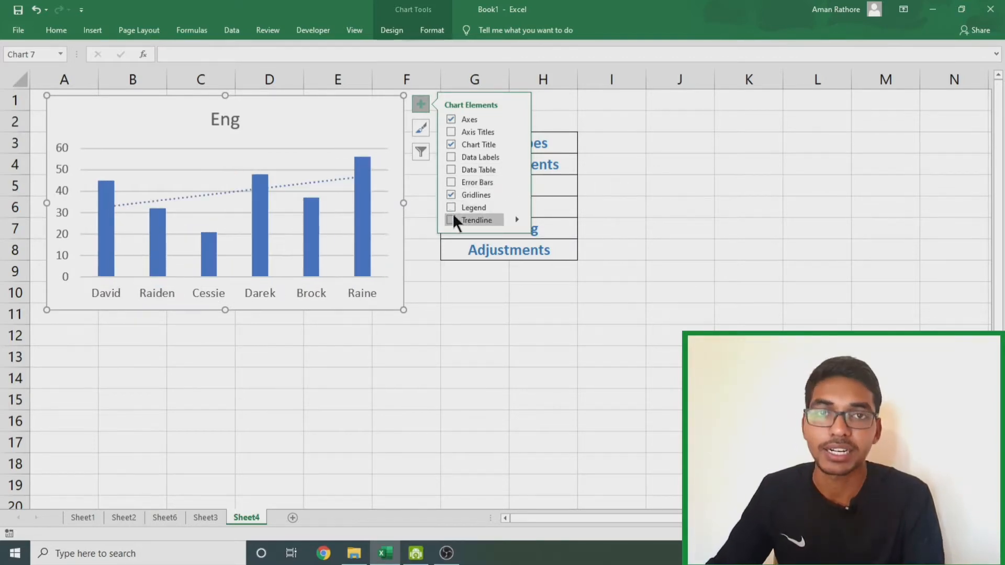
click(465, 344)
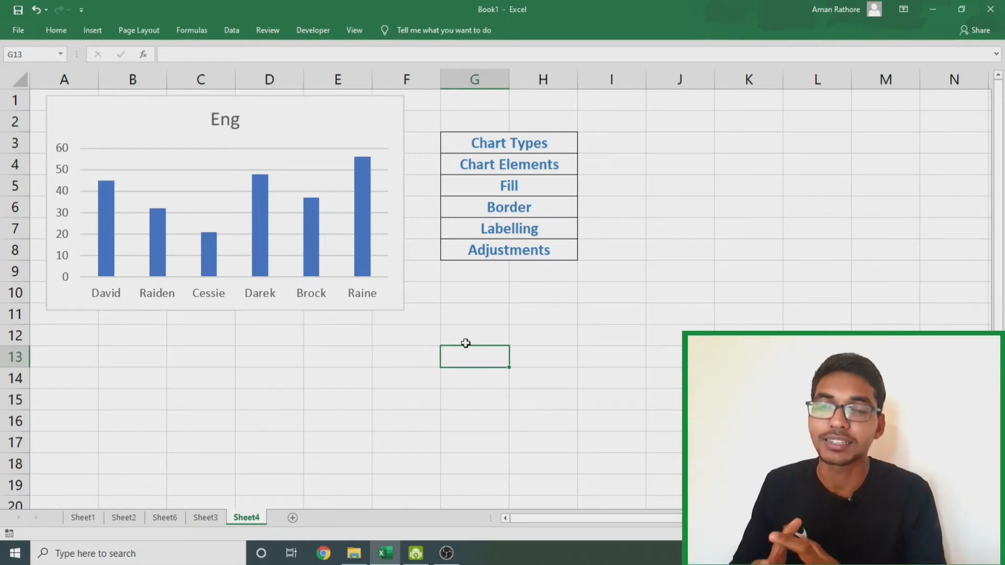
key(Up)
key(Up)
key(Up)
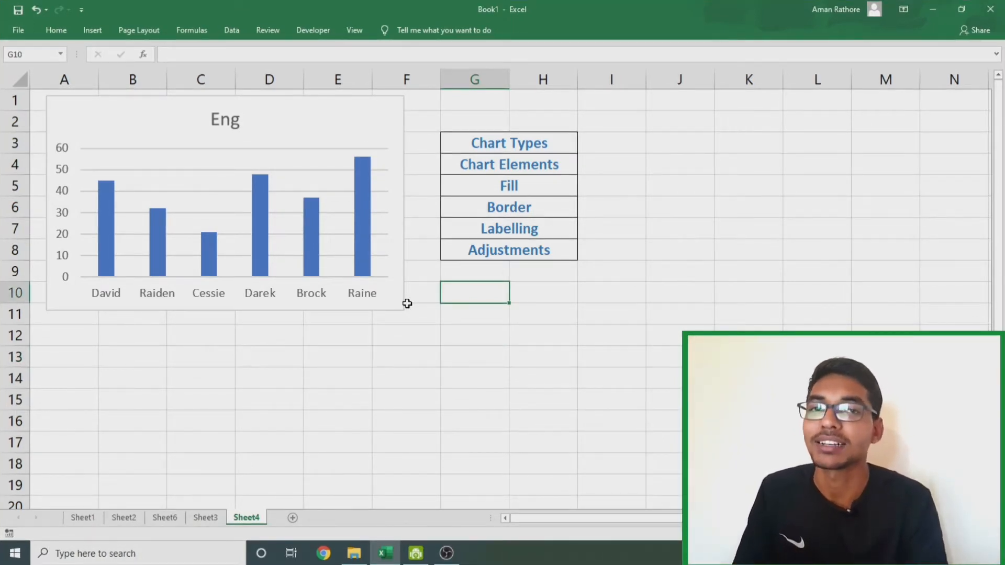
Add data labels to the Eng chart's columns and delete its vertical axis
click(360, 114)
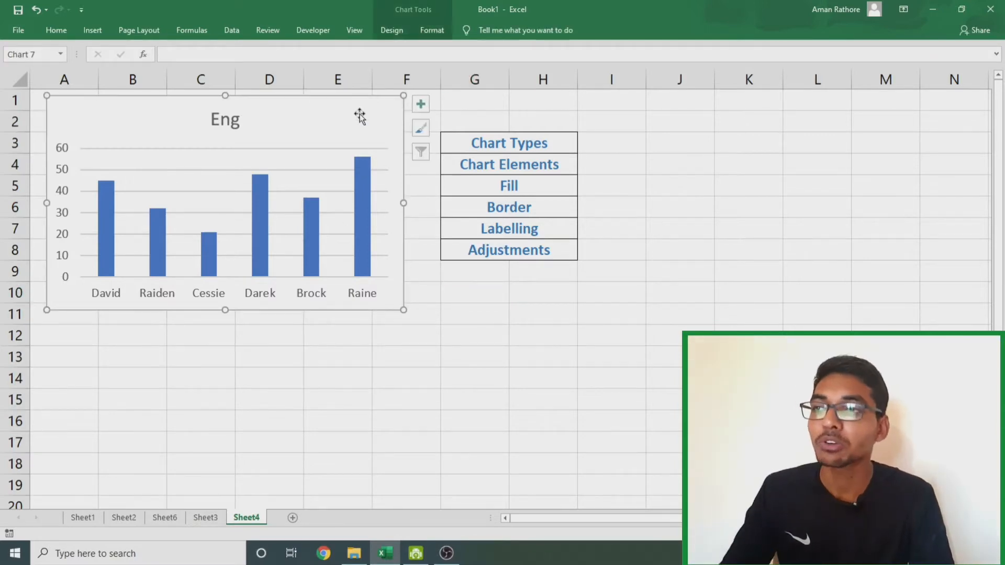
click(424, 105)
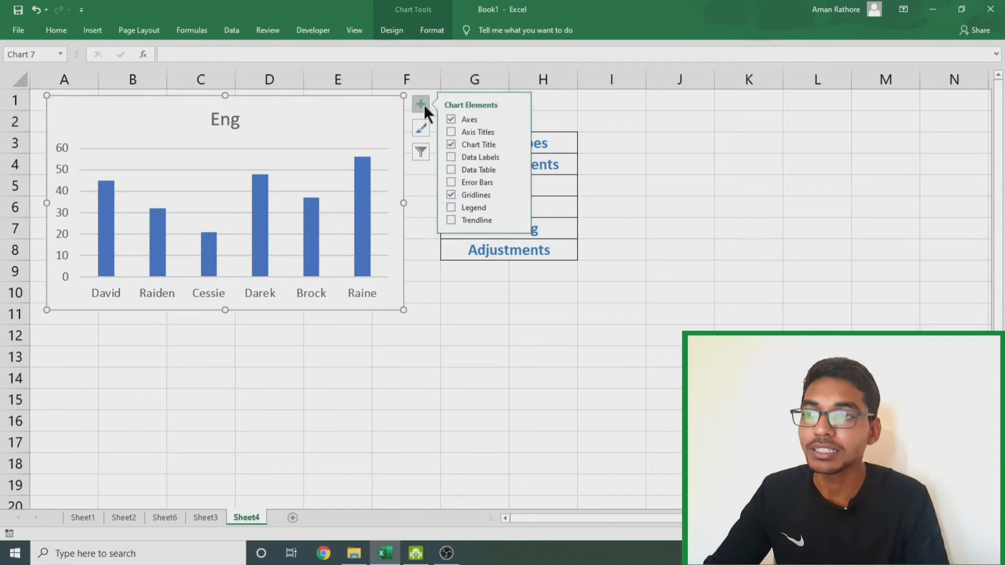
click(451, 157)
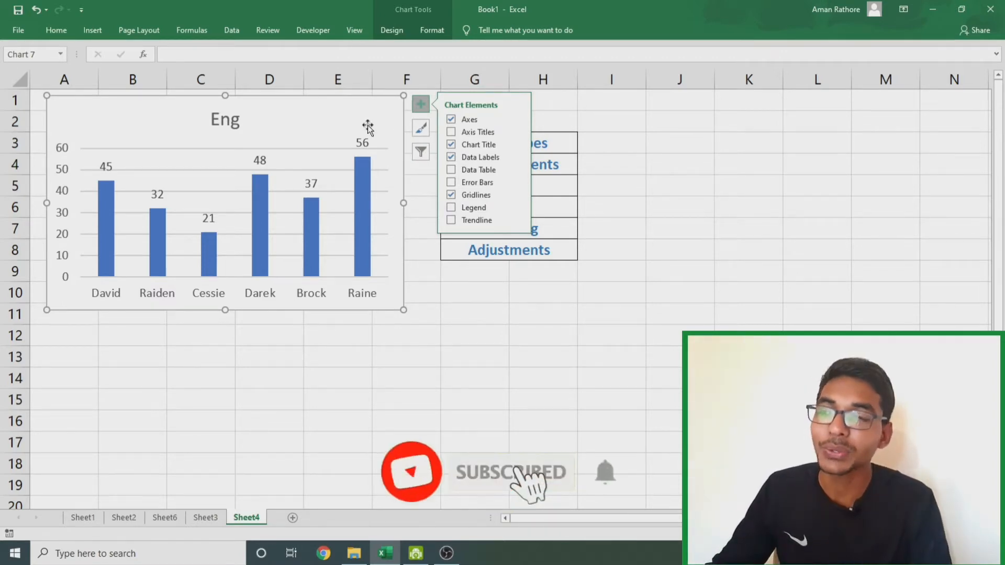
click(420, 104)
click(64, 149)
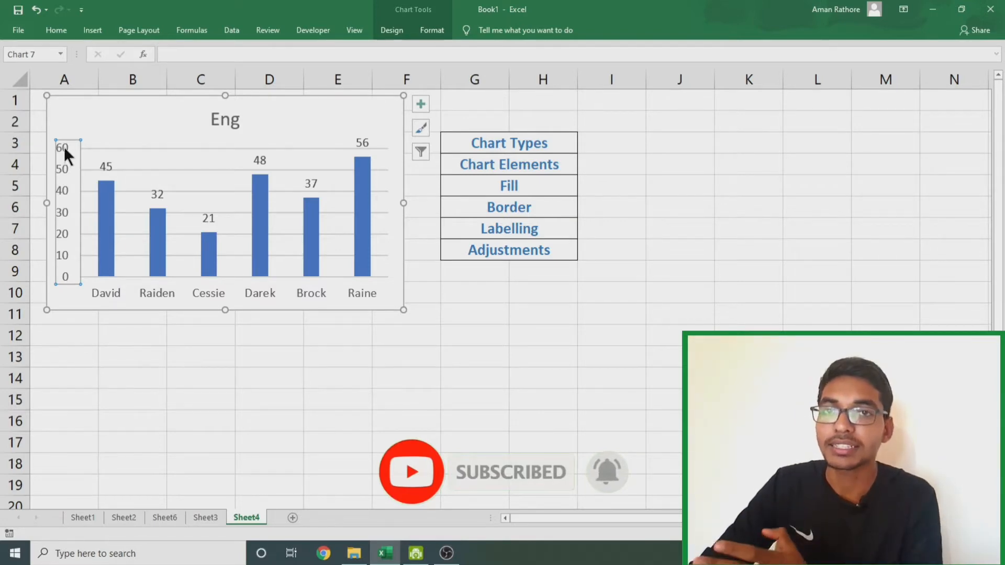
key(Delete)
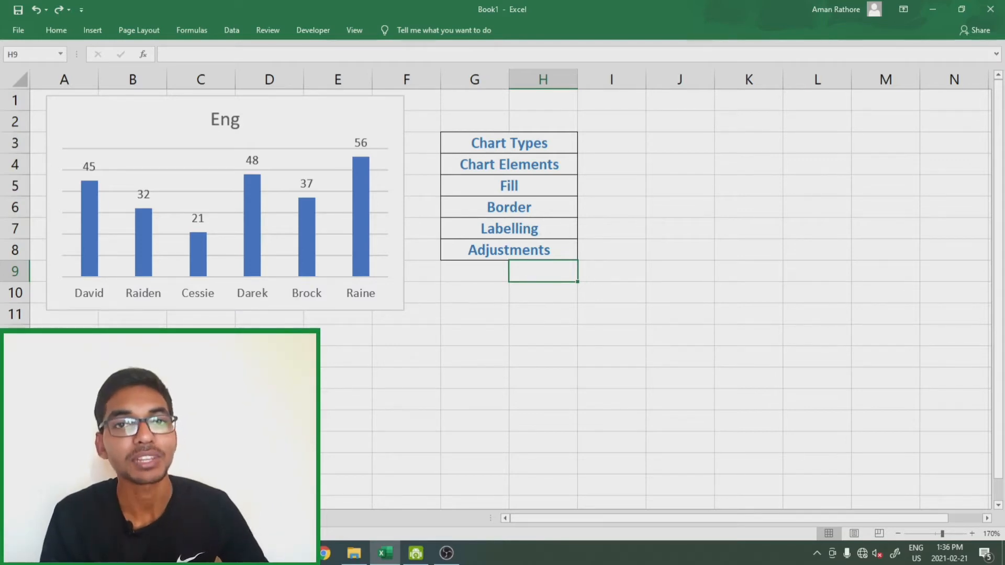
Fill the background of the chart title Eng with a lighter gold theme color
click(226, 115)
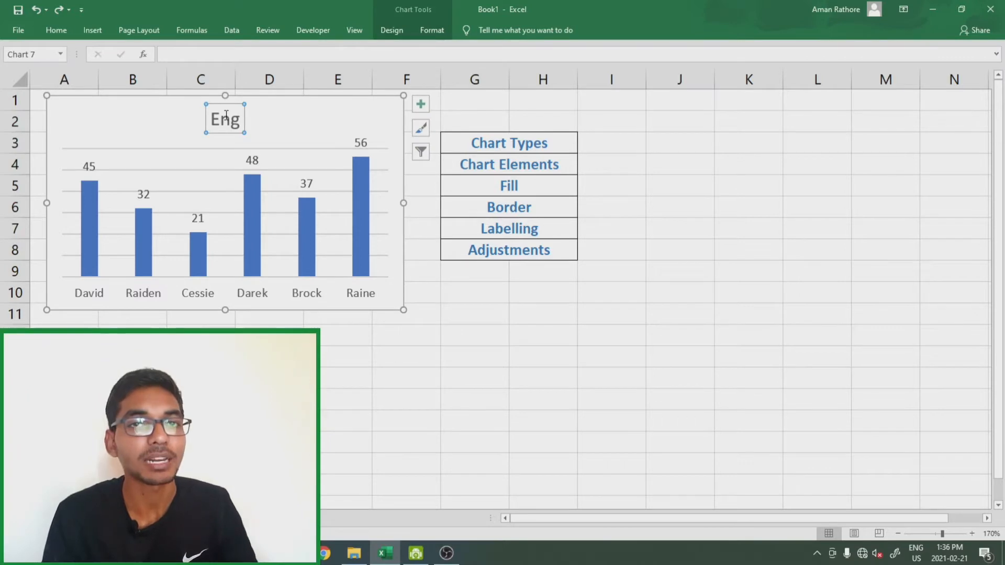
right_click(225, 114)
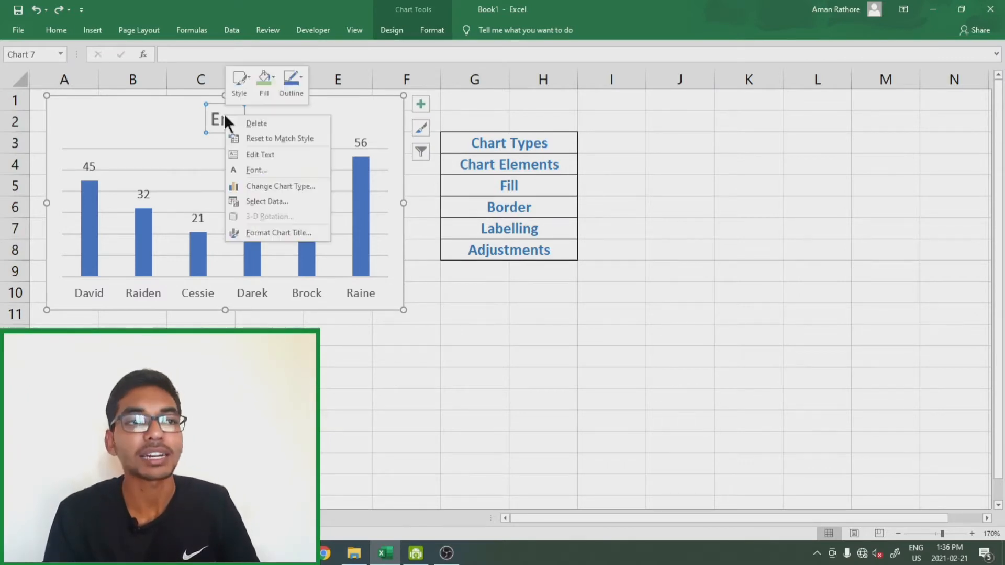
click(255, 92)
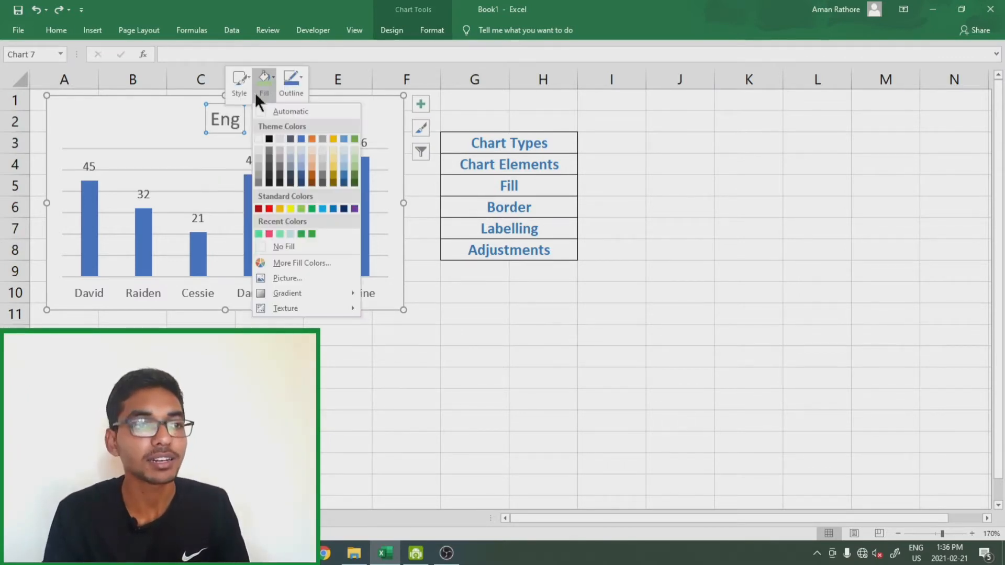
click(331, 166)
click(328, 123)
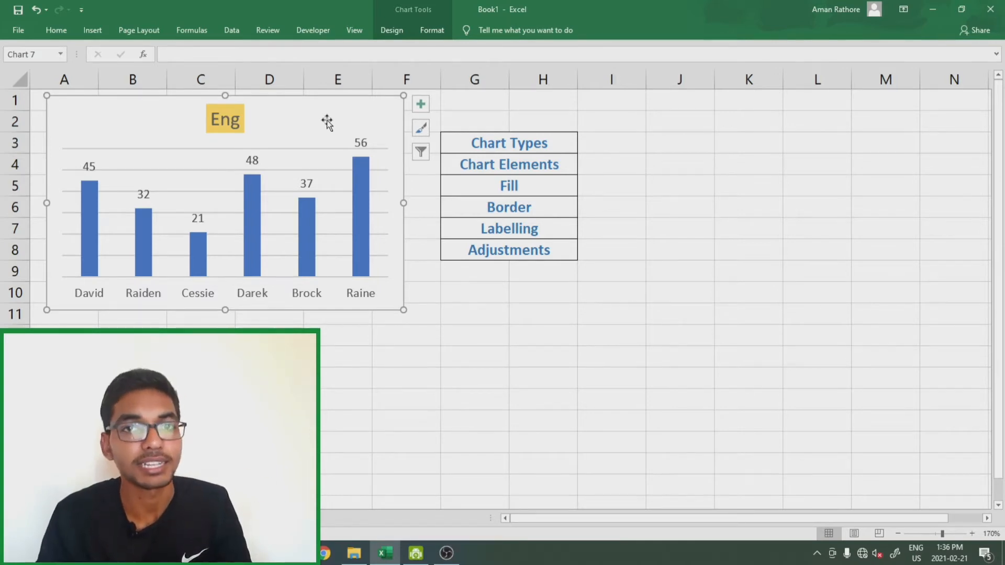
Fill all columns of the Eng series with a darker green theme color
click(250, 193)
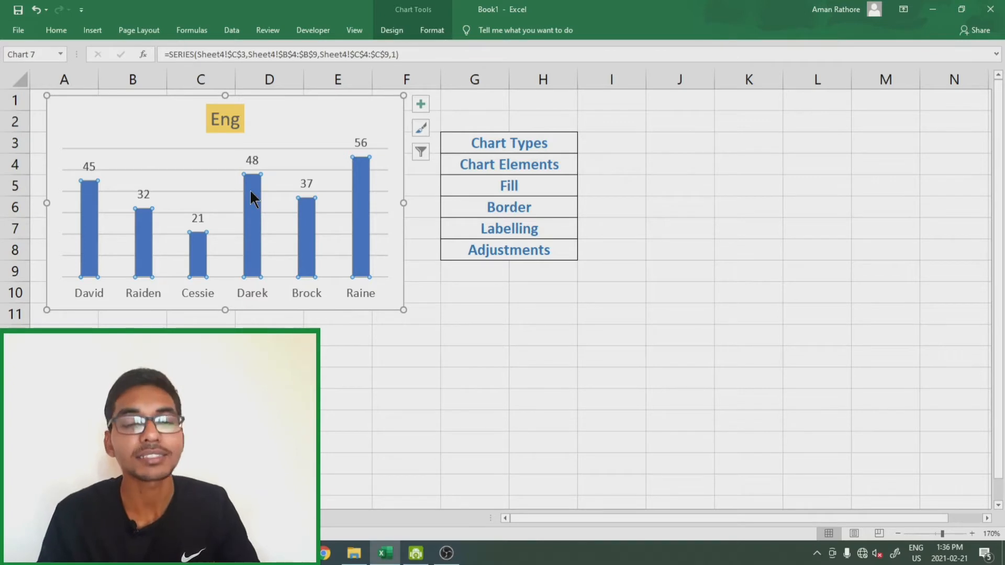
right_click(250, 190)
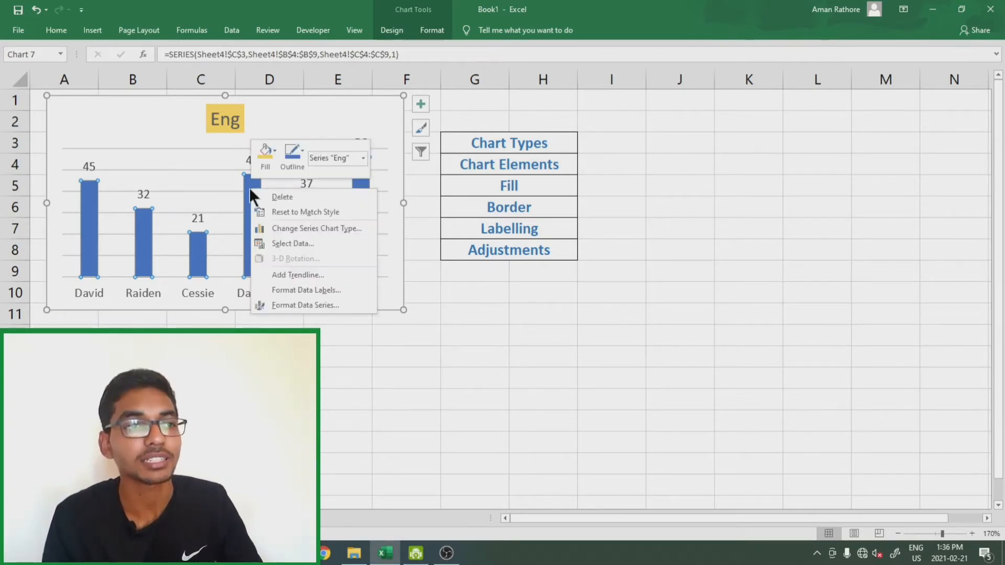
click(262, 159)
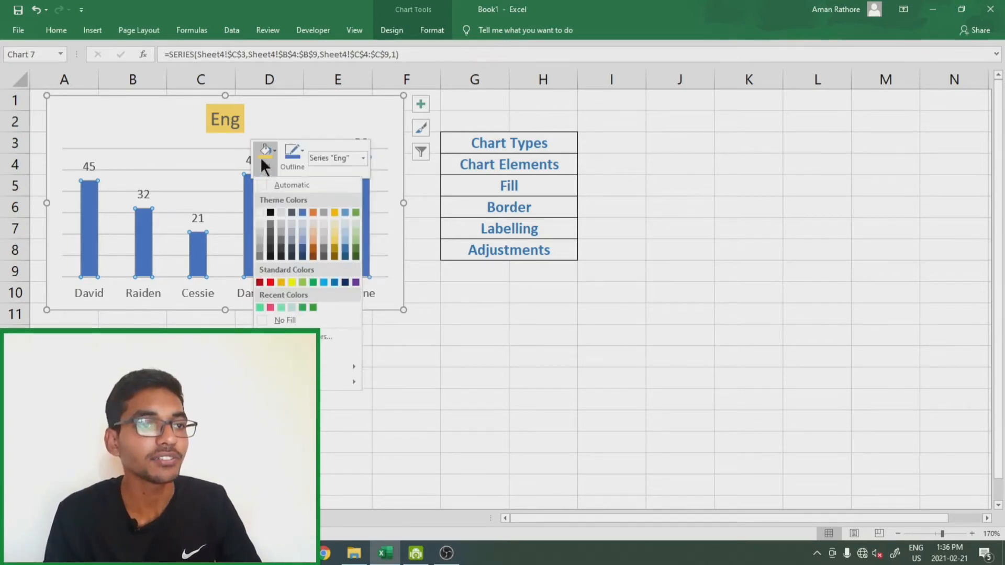
click(355, 247)
click(329, 108)
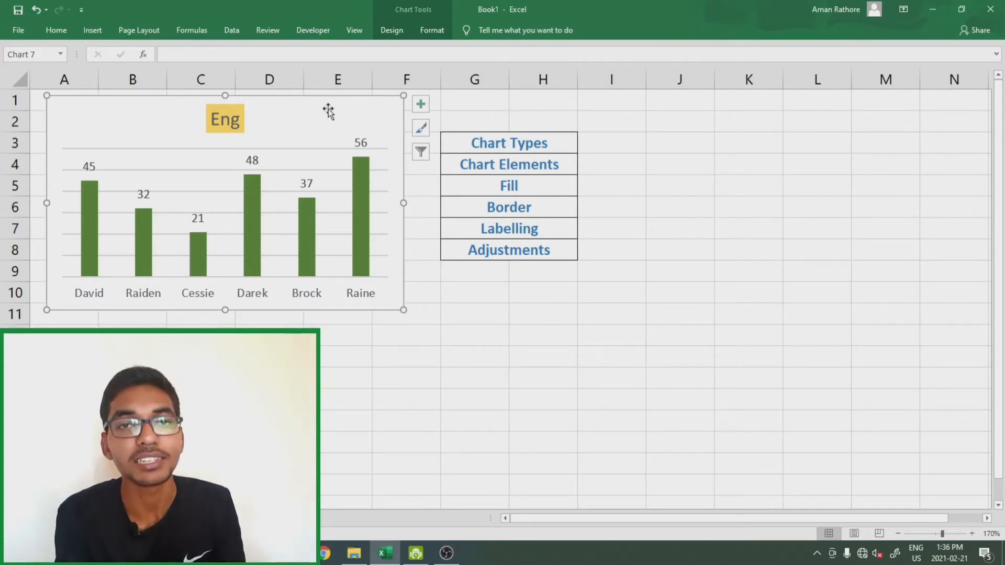
Open the fill settings of the Eng data series and try No fill before returning to Solid fill
double_click(250, 186)
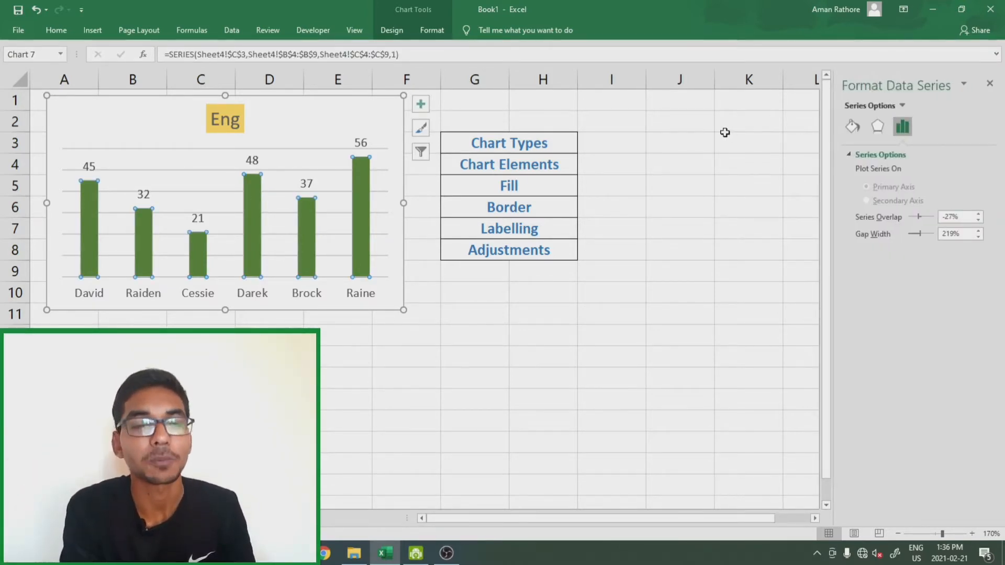
click(852, 127)
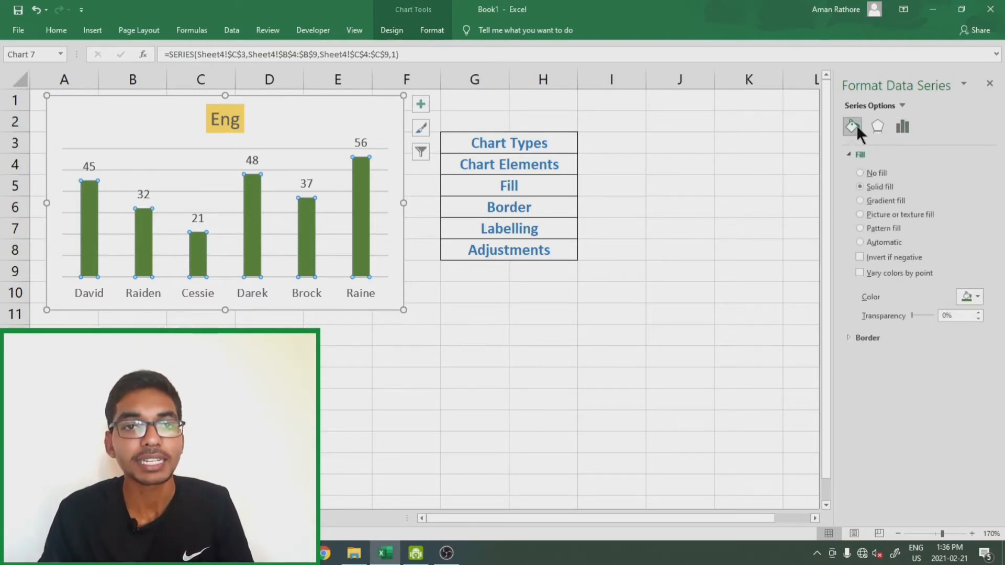
click(858, 173)
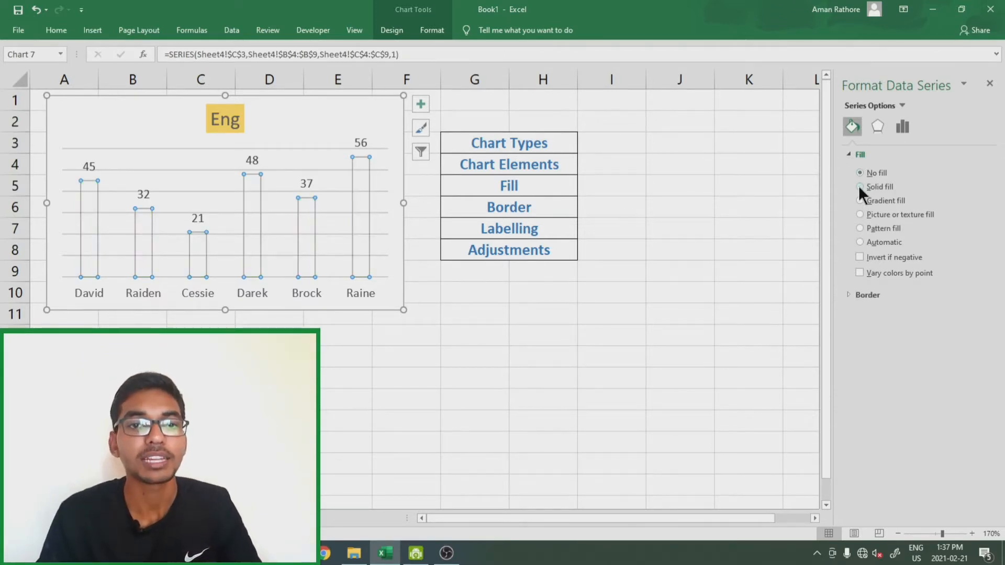
click(859, 186)
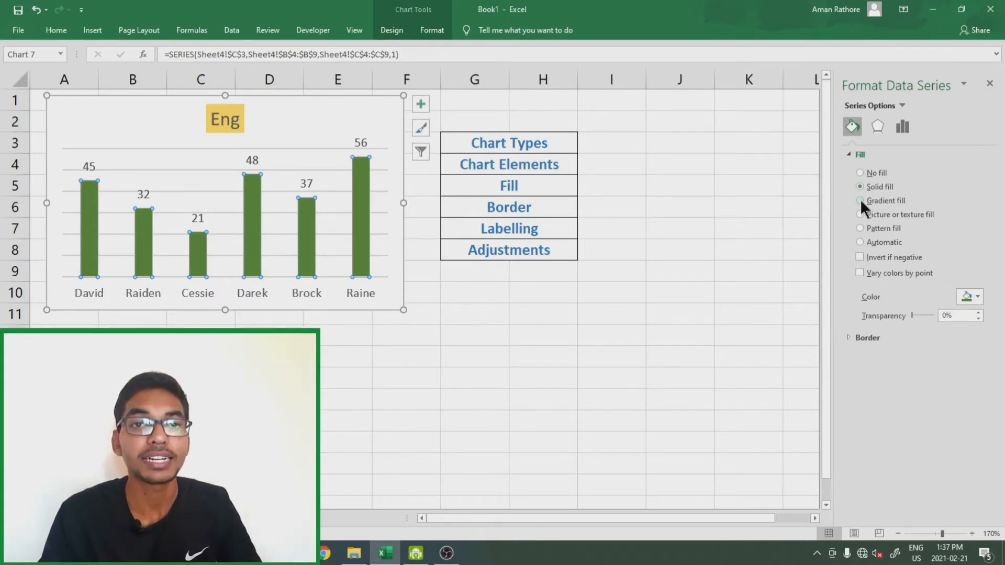
Apply a gradient fill to the Eng columns with red as the first stop and yellow as the last stop
click(859, 200)
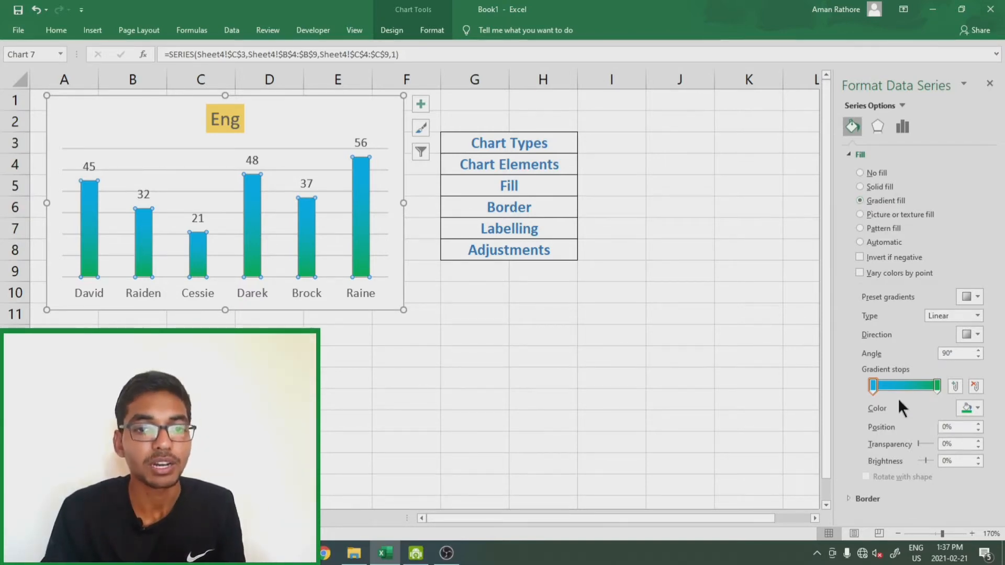
click(969, 409)
click(909, 356)
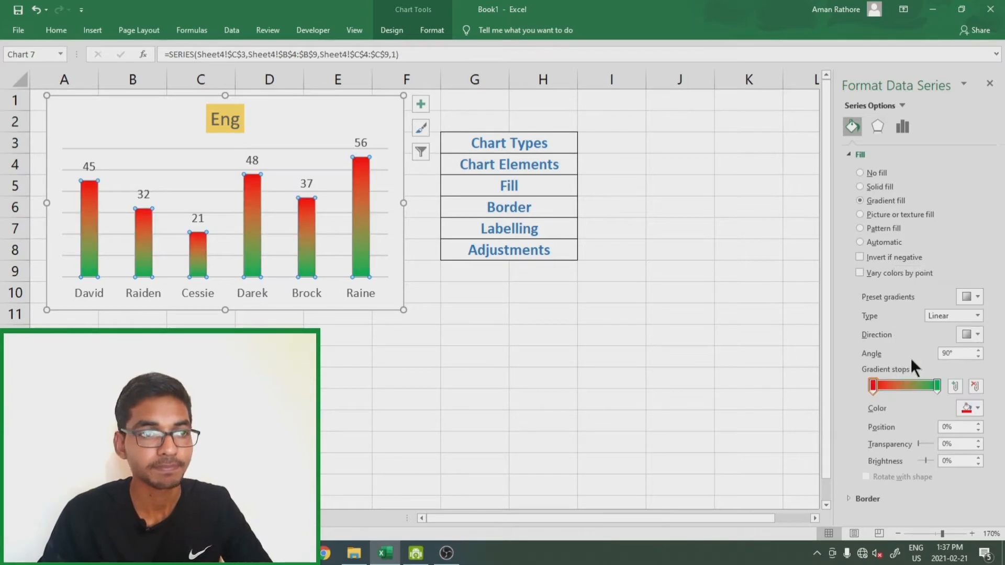
click(935, 385)
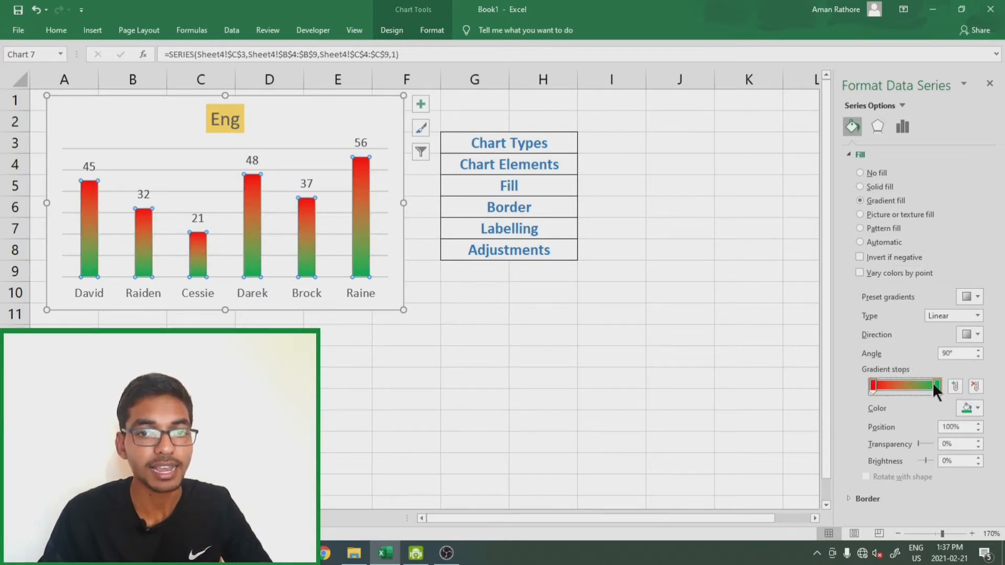
click(973, 409)
click(931, 356)
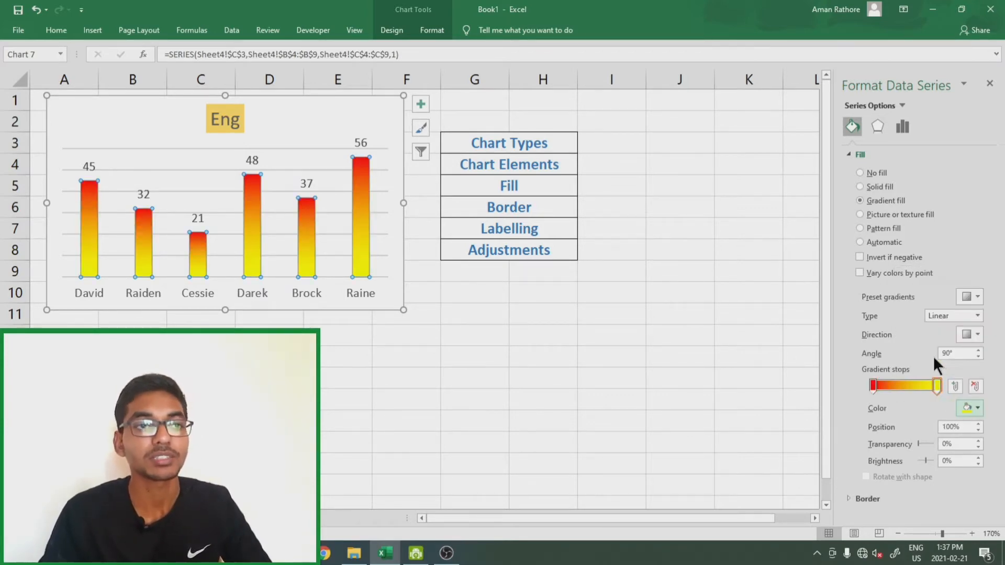
Add a green middle stop at 51% to the columns' gradient
click(905, 385)
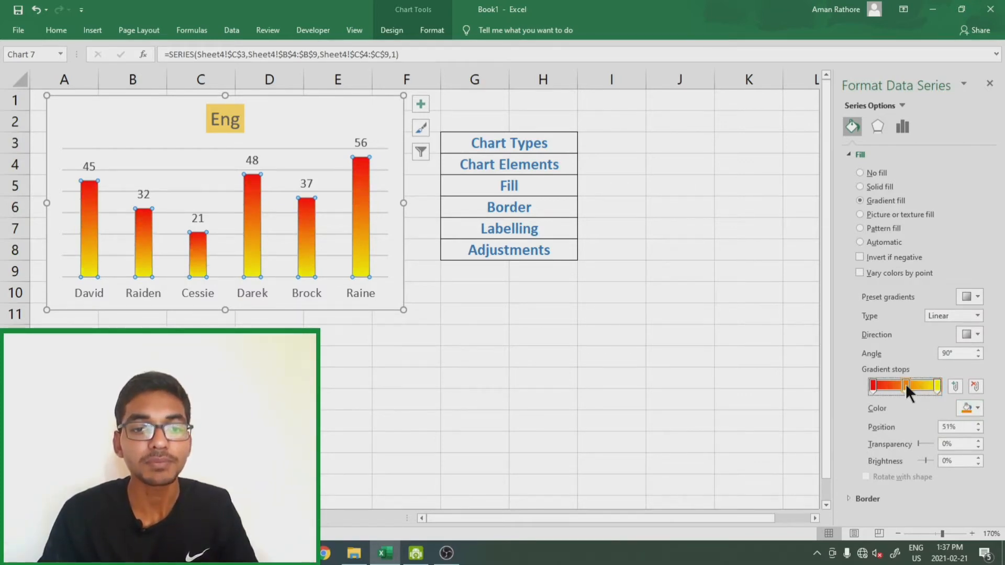
click(973, 407)
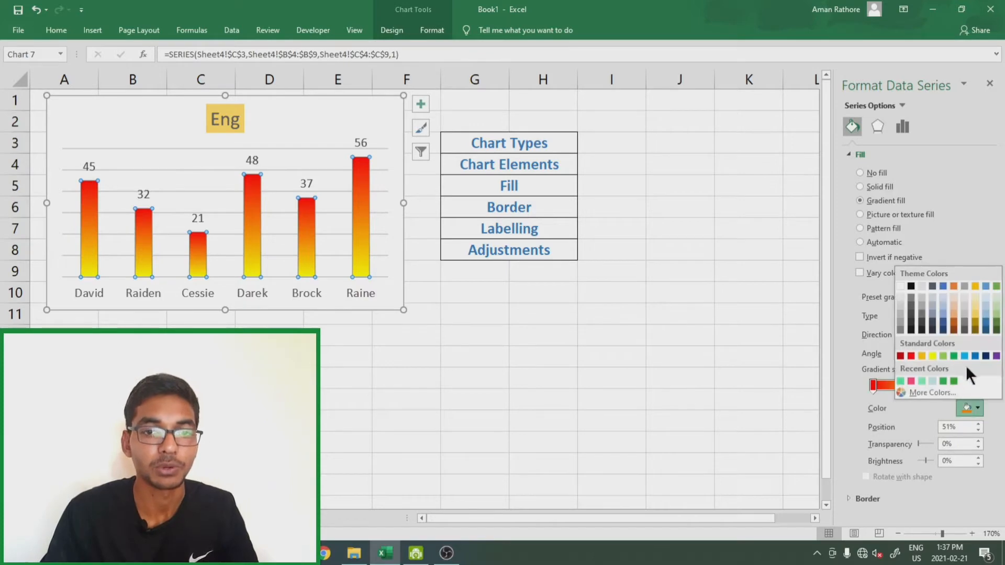
click(955, 356)
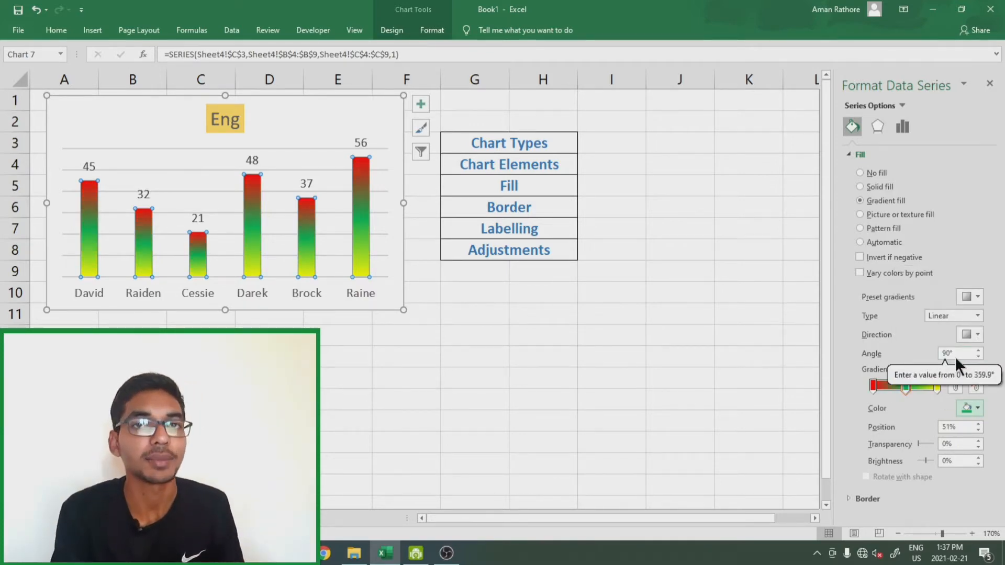
Fill the Eng columns with the blue denim texture and try to insert a picture as the fill
click(860, 214)
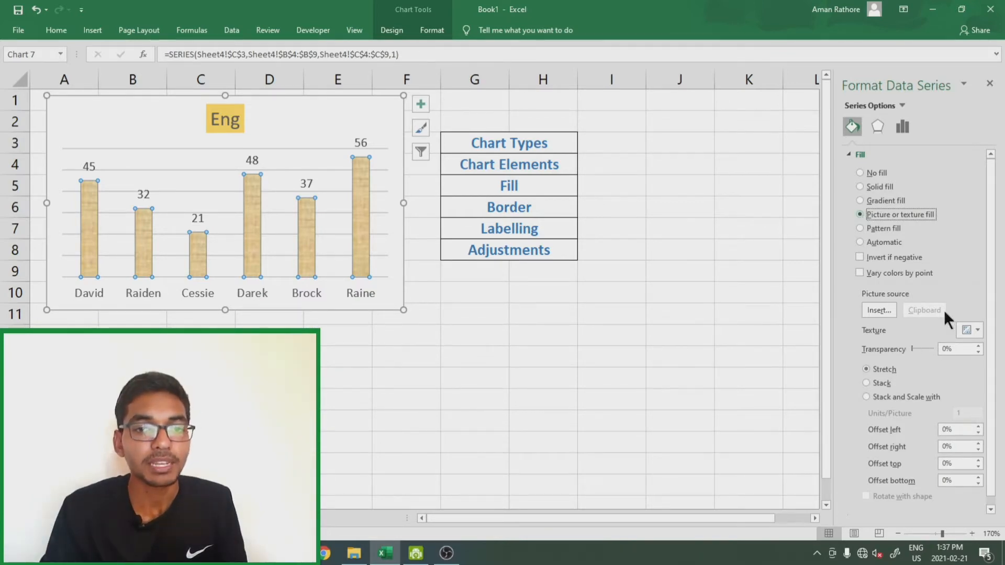
click(970, 330)
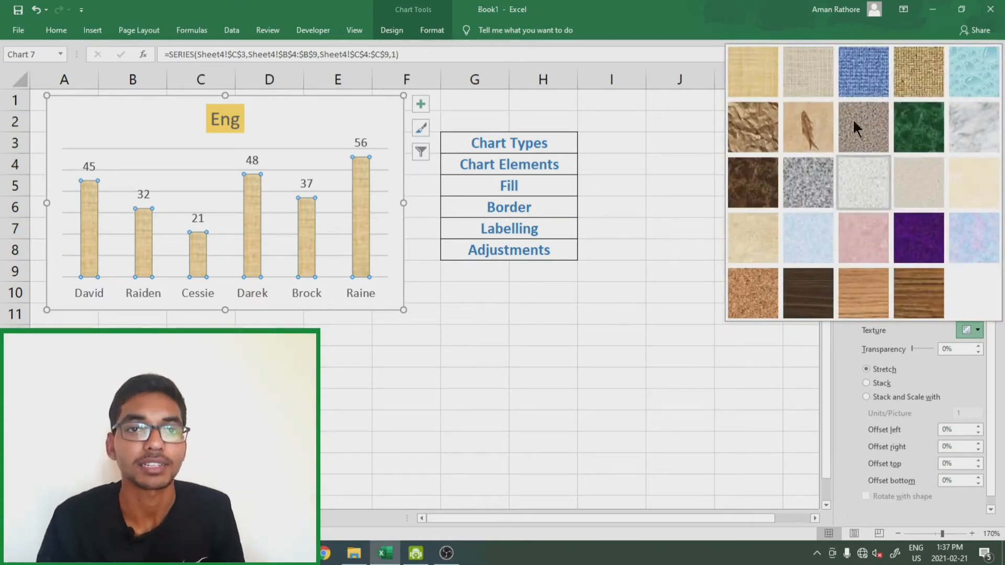
click(859, 78)
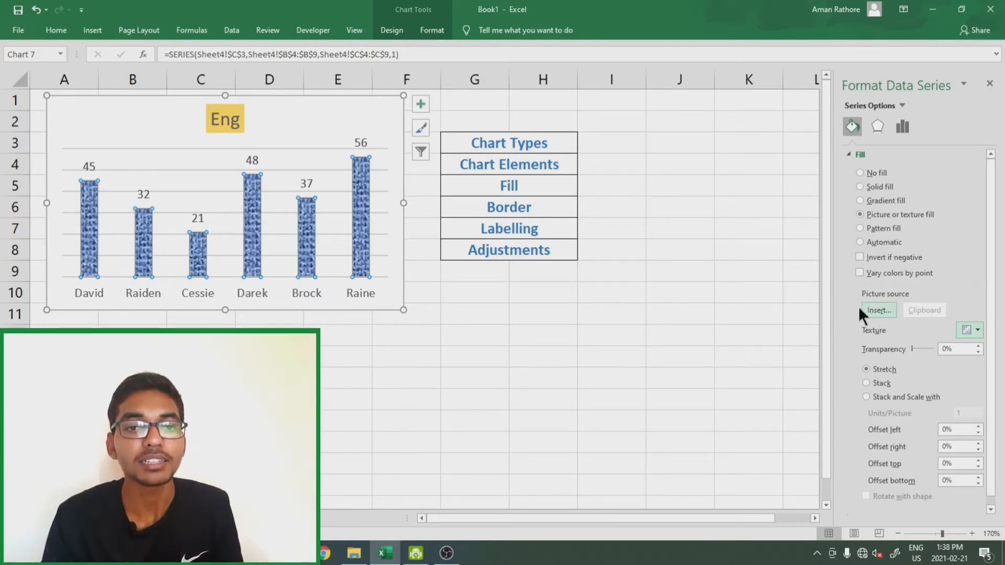
click(889, 311)
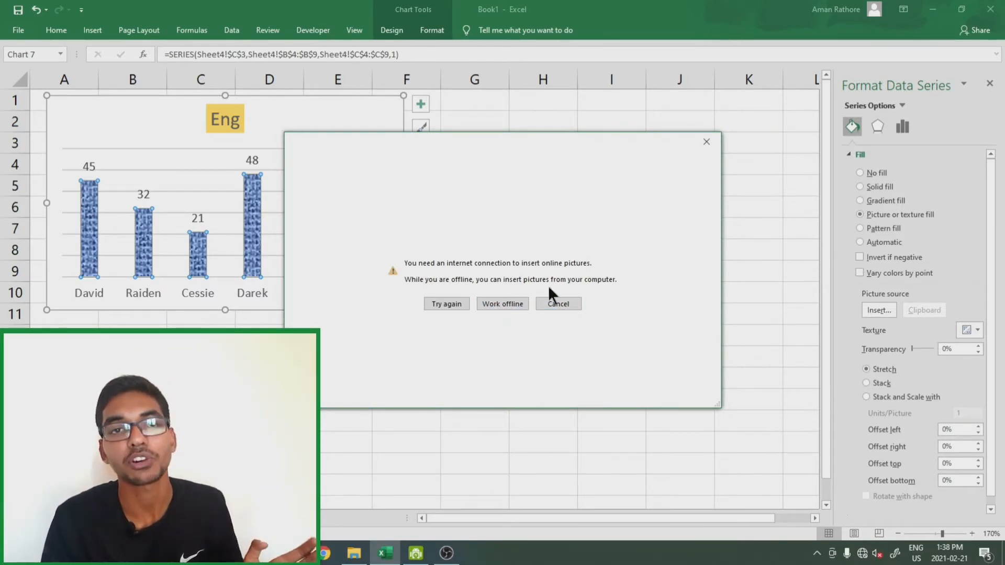
click(706, 141)
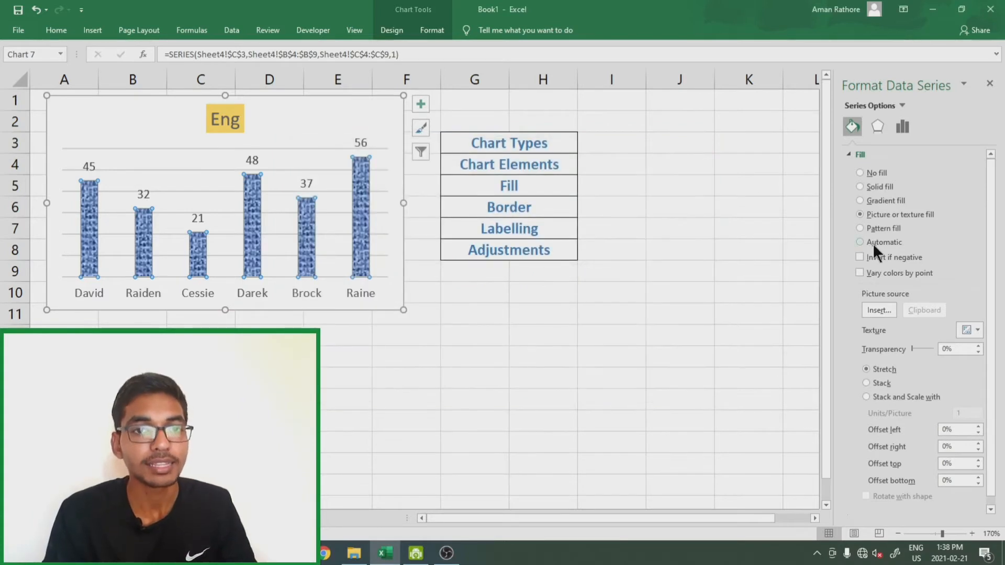
Apply a pattern fill to the Eng columns, trying both wide diagonal stripes before choosing the horizontal brick pattern
click(859, 228)
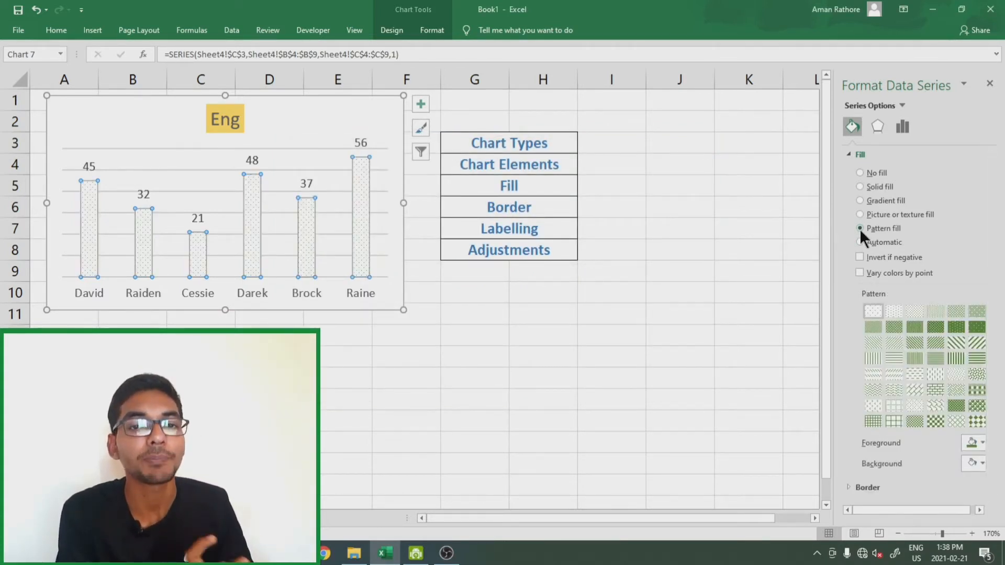
click(952, 341)
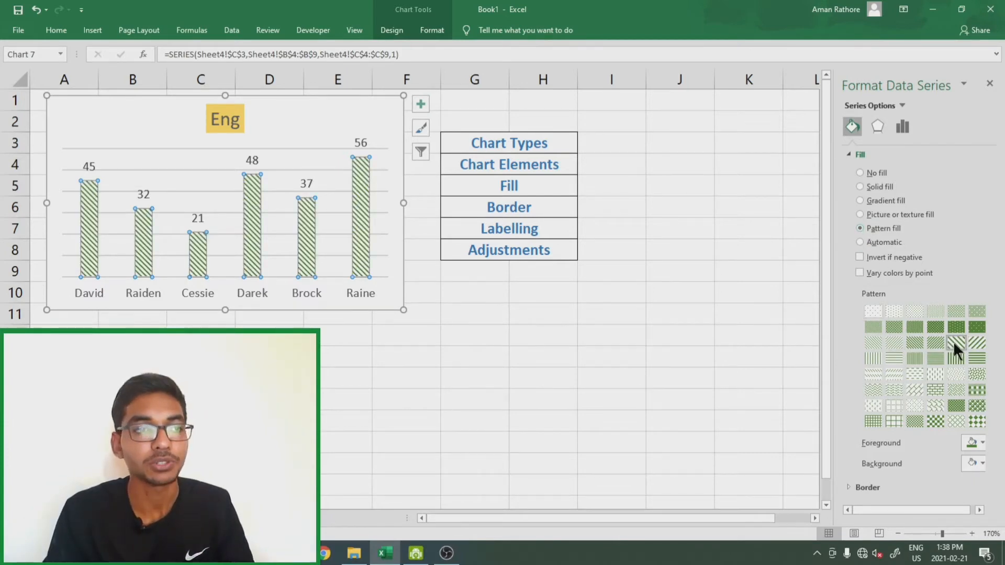
click(975, 341)
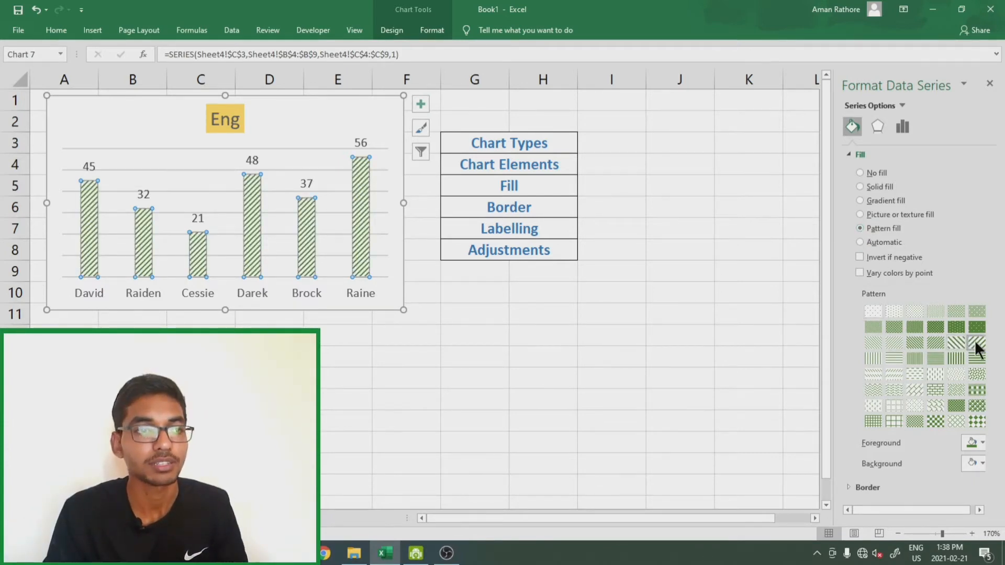
click(931, 385)
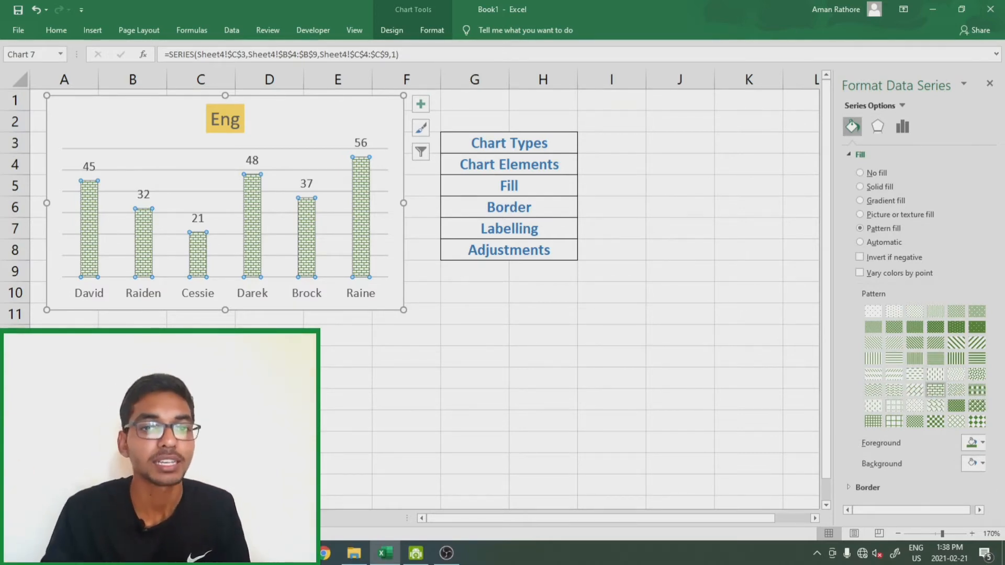
Reset the Eng columns to Automatic fill, try Invert if negative, and turn on Vary colors by point
click(860, 241)
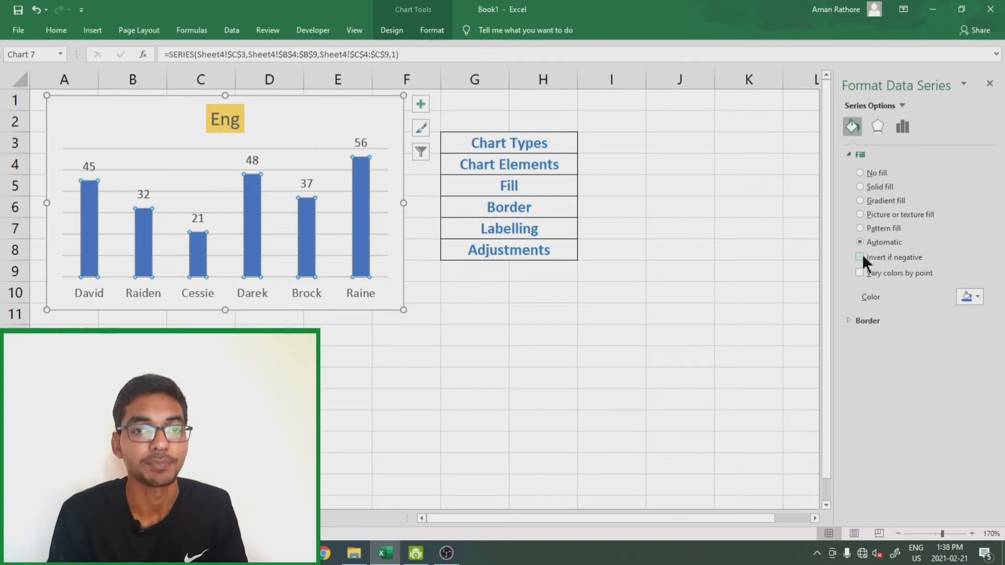
click(860, 257)
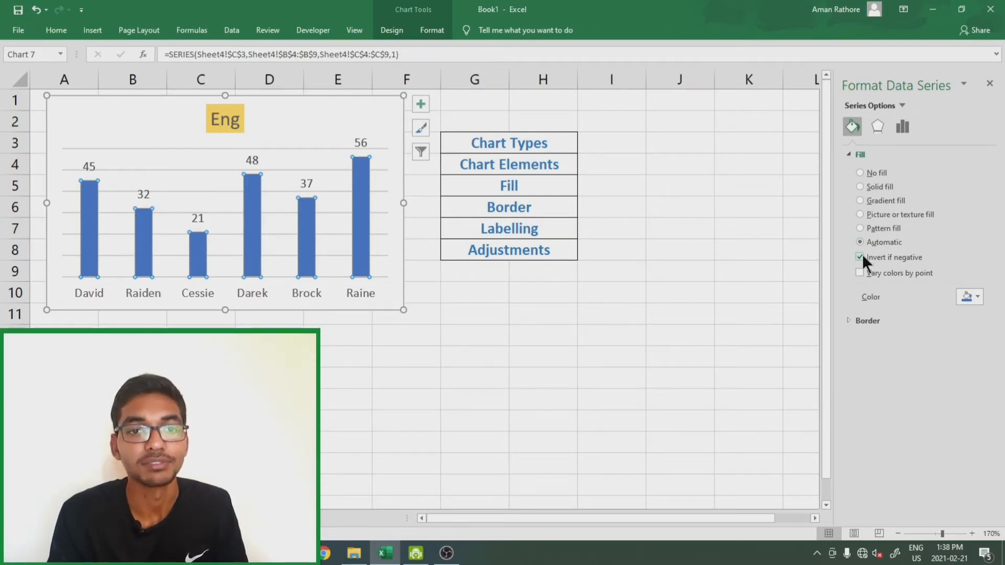
click(862, 254)
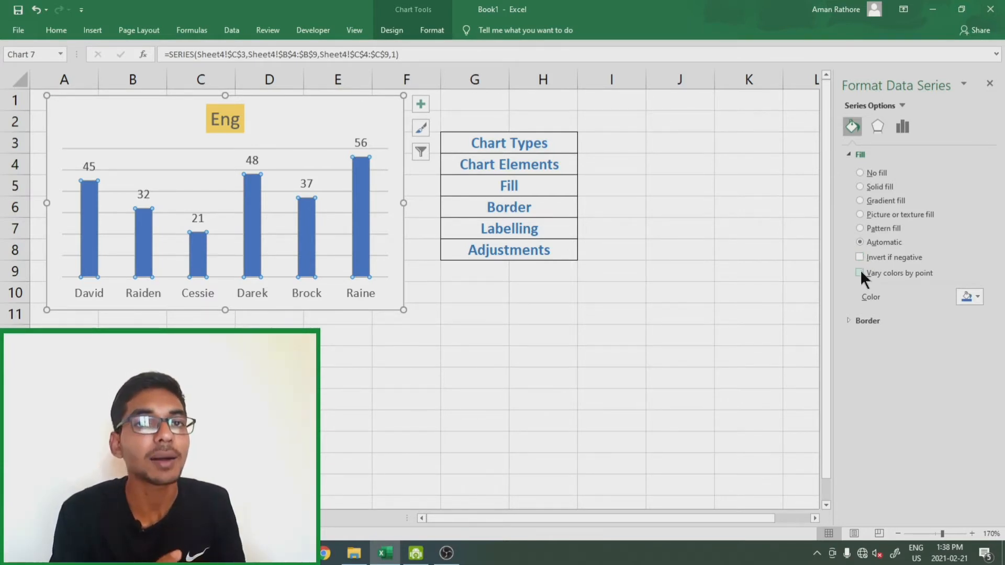
click(861, 272)
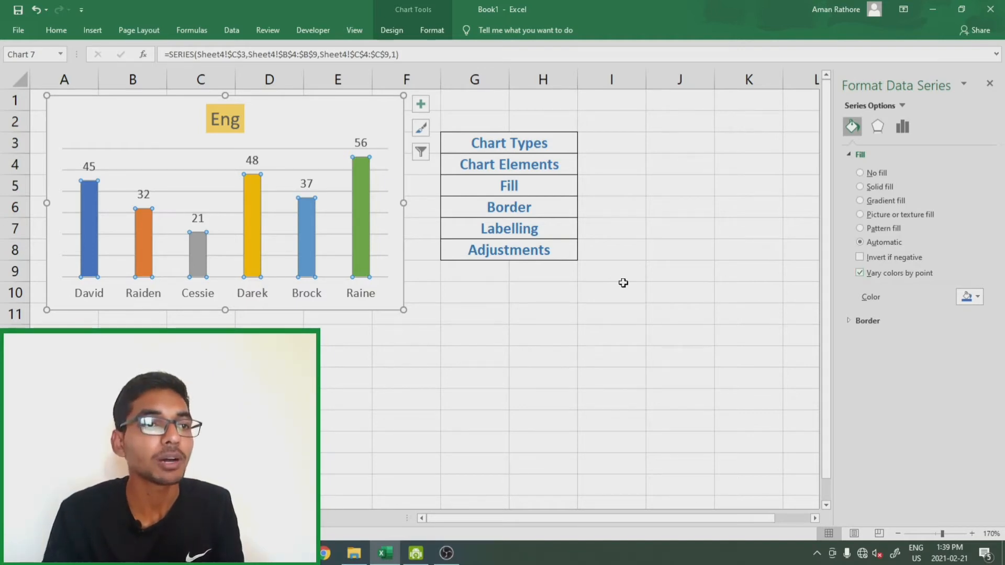
right_click(359, 174)
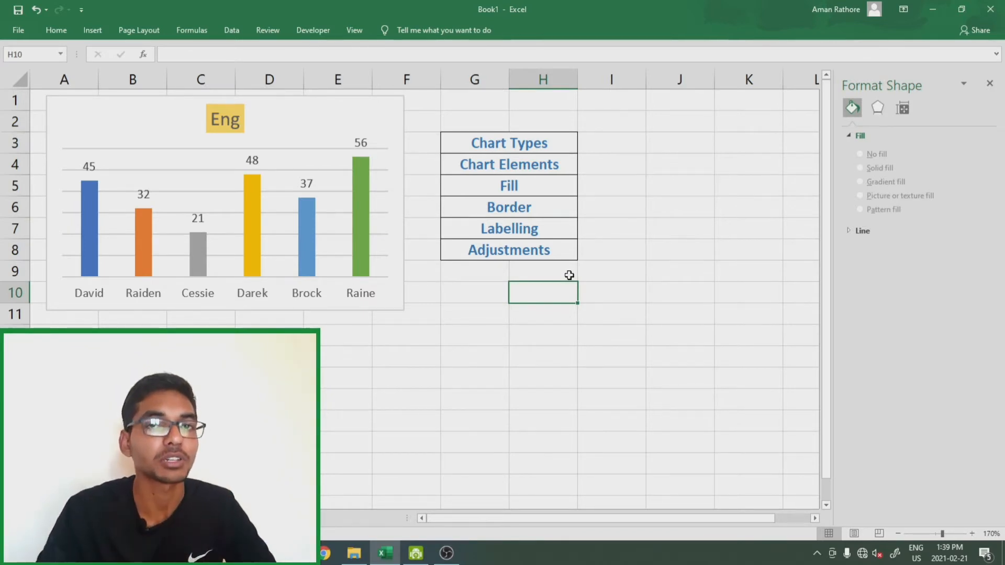
Outline the chart area of the Eng chart with a lighter green theme color at 4½ pt weight
click(335, 101)
right_click(336, 101)
click(377, 70)
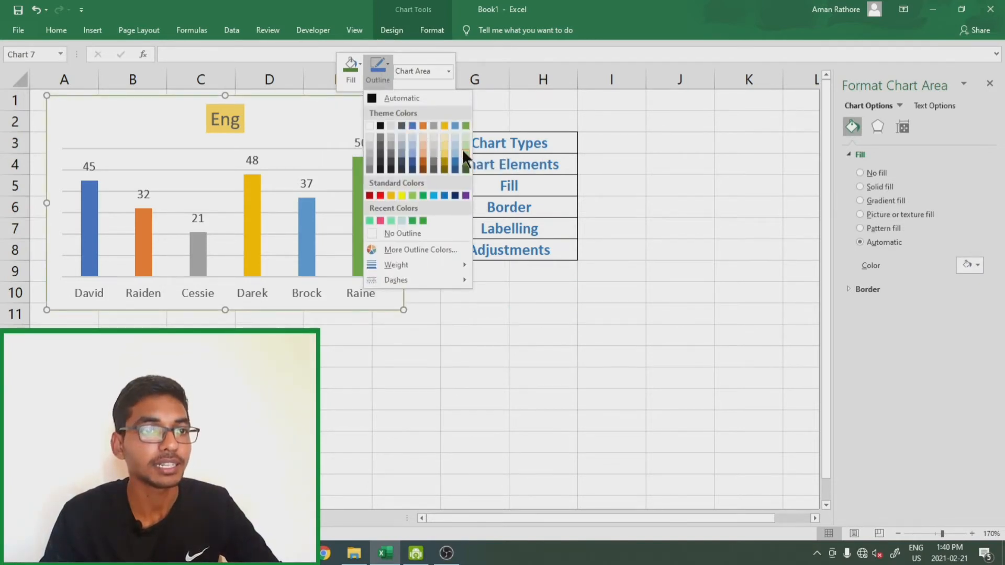
click(461, 149)
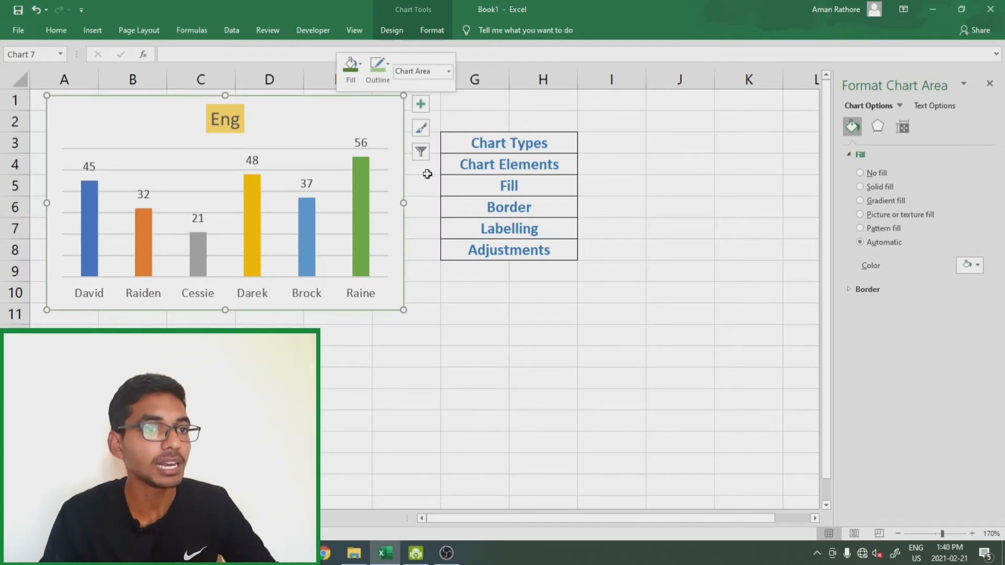
click(378, 73)
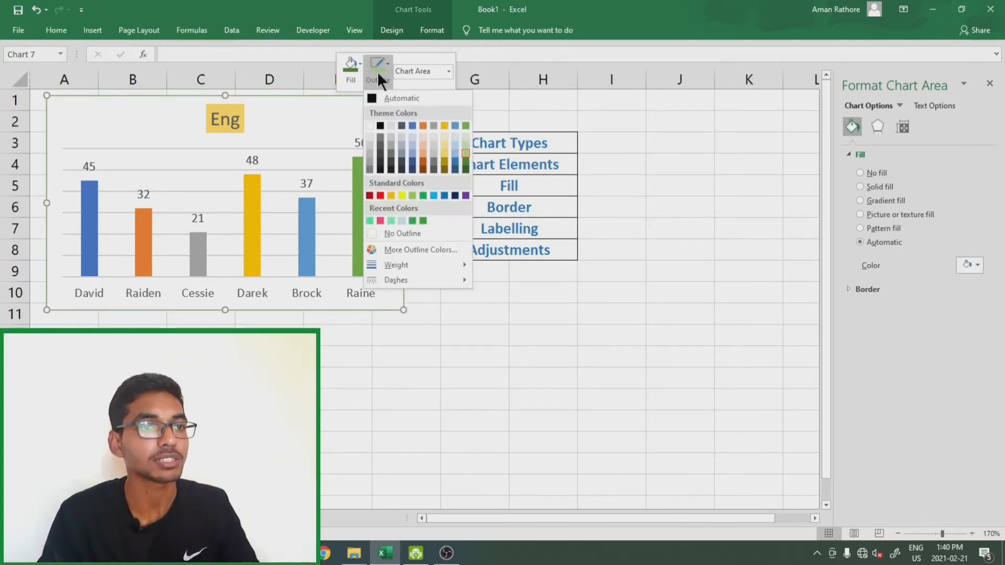
mouse_move(417, 266)
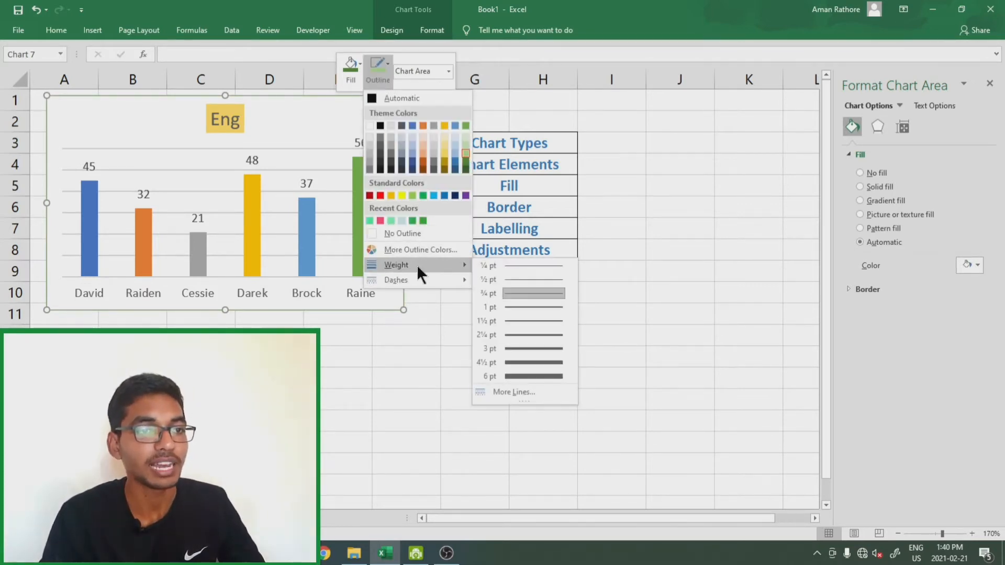
click(542, 361)
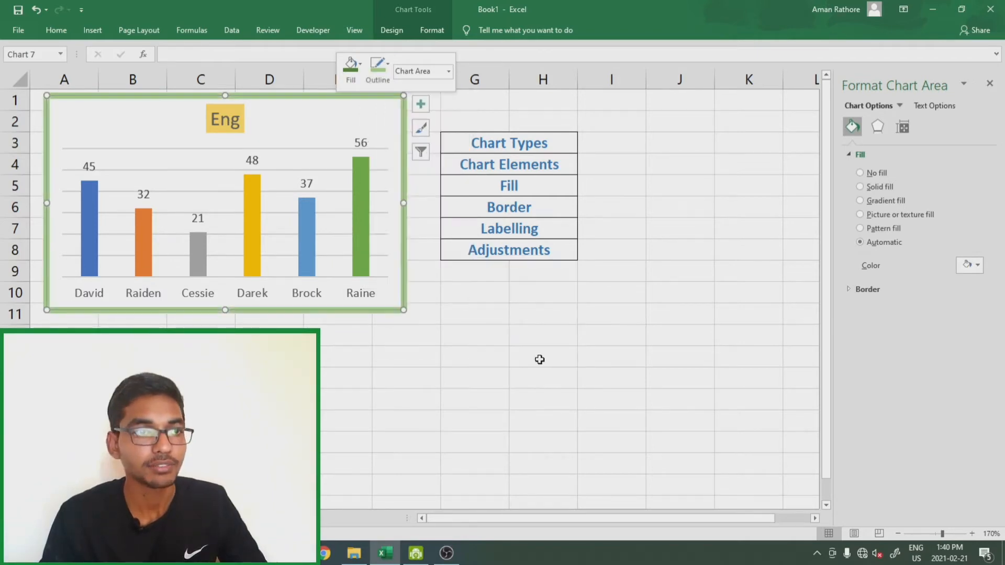
click(497, 356)
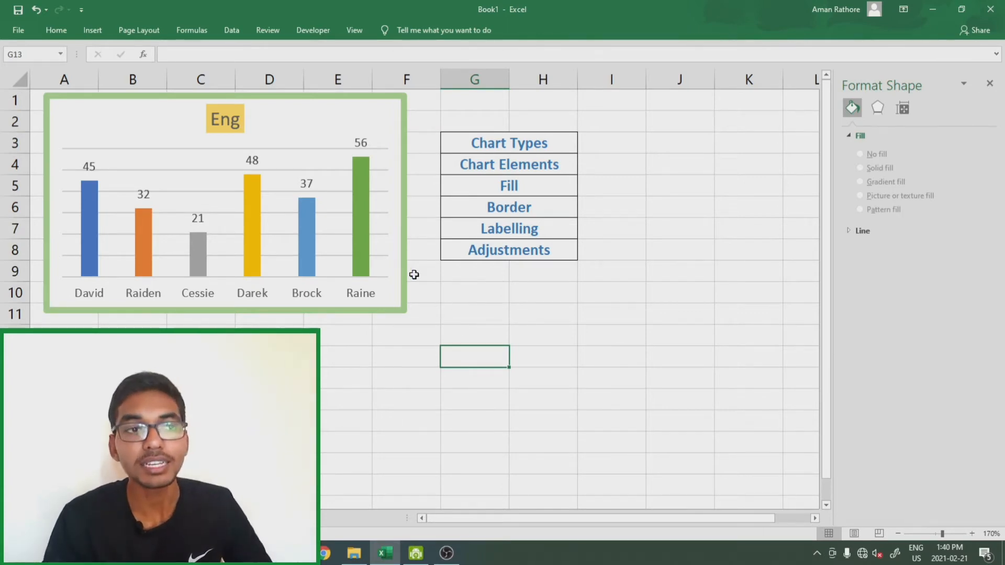
Outline all the Eng columns with a darker blue theme color
mouse_move(368, 216)
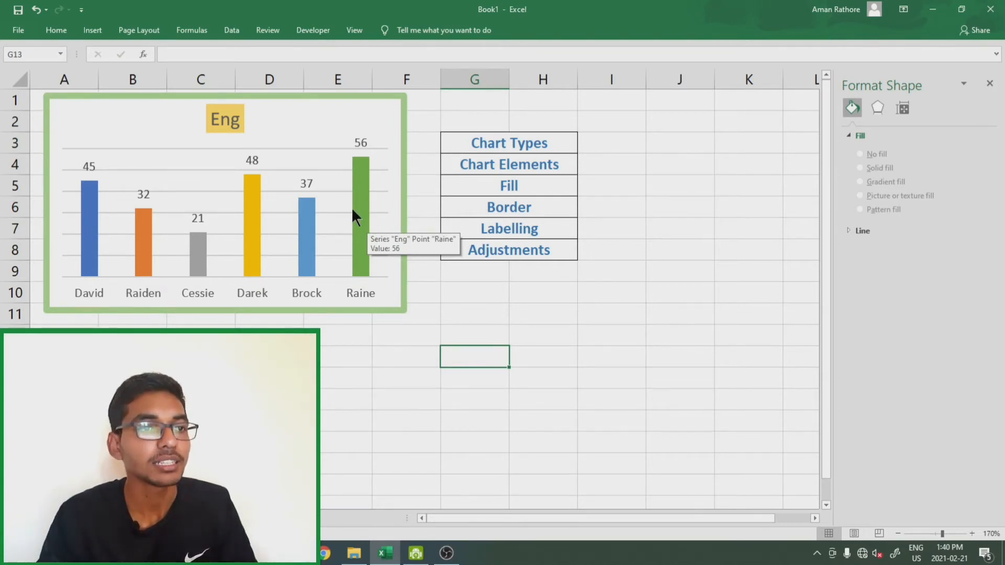
click(354, 203)
right_click(354, 180)
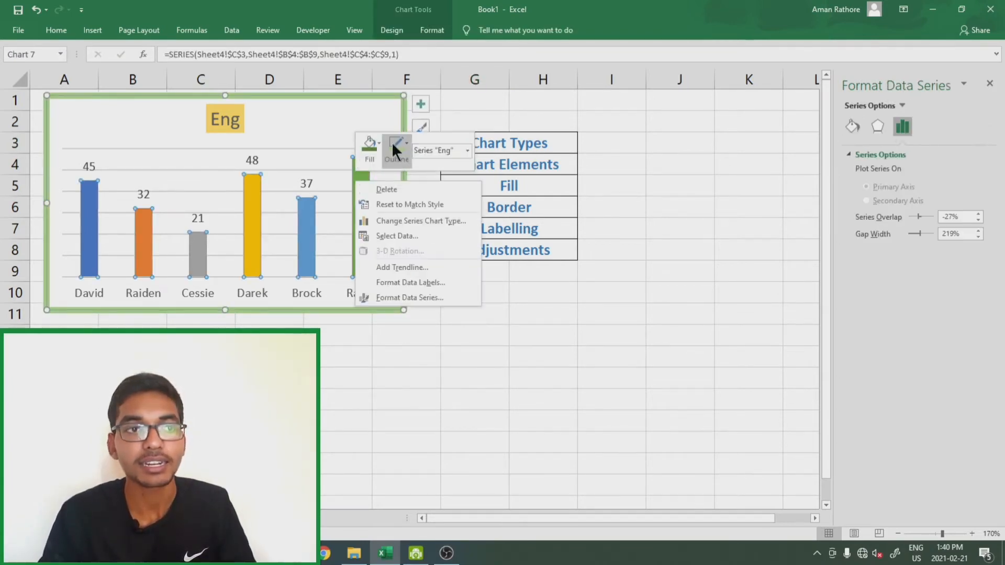
click(395, 142)
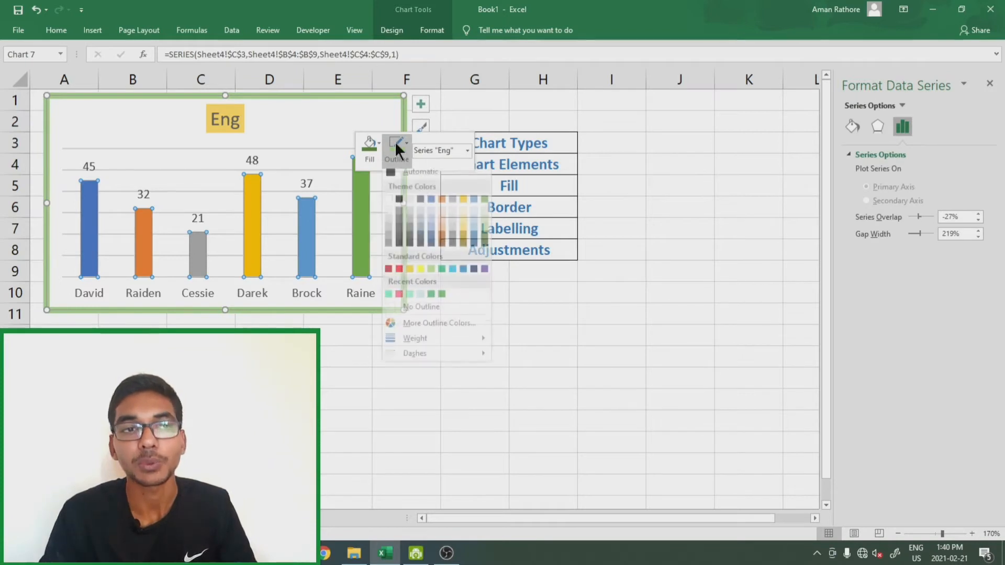
click(474, 246)
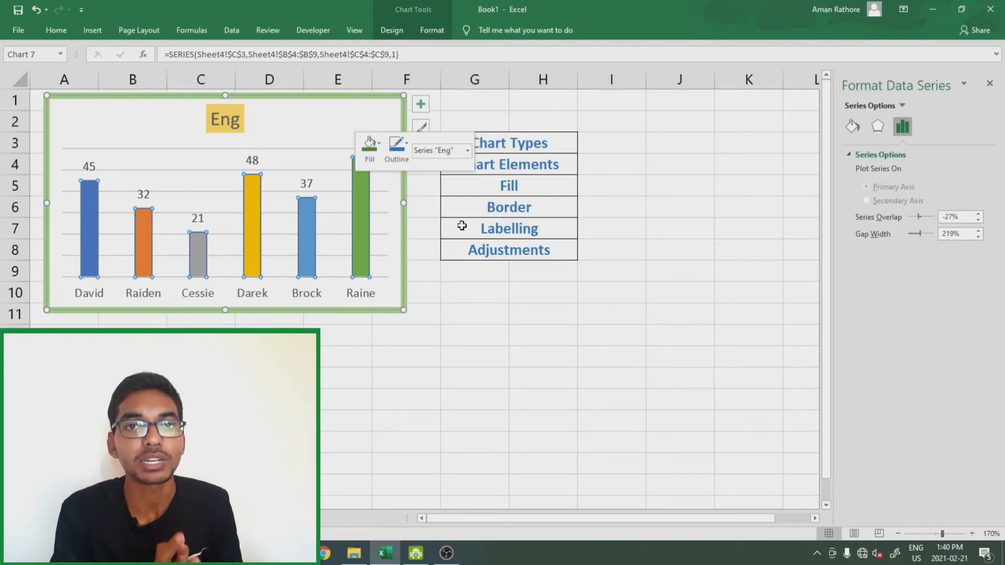
Try a 4½ pt outline weight on the Eng columns, undo it, and deselect the chart
click(398, 148)
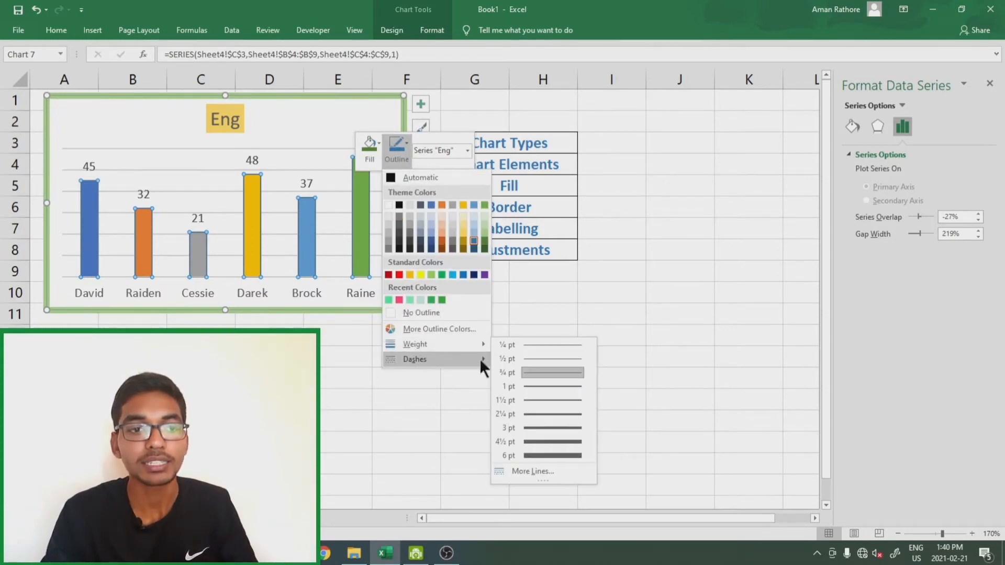
click(558, 440)
click(431, 366)
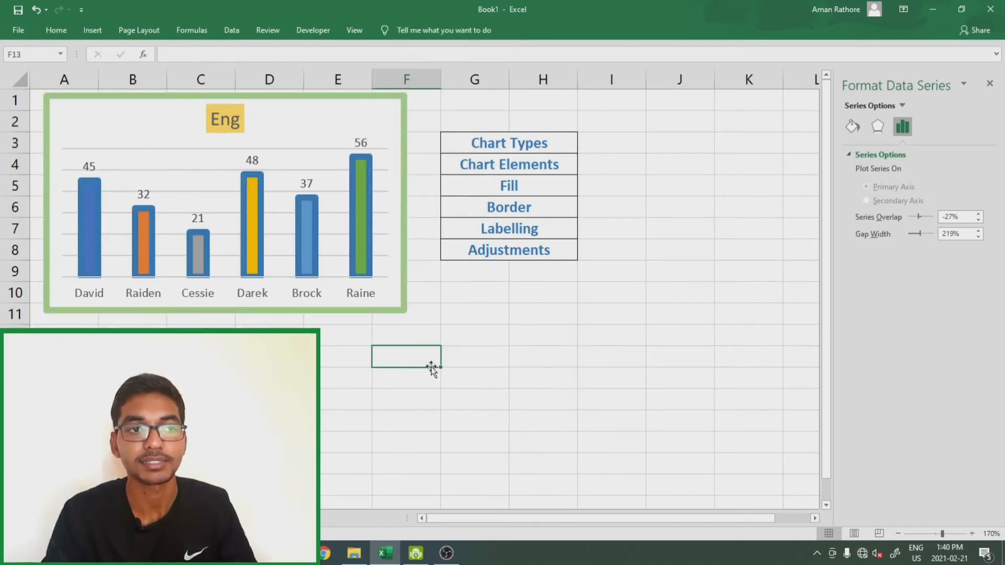
key(ctrl+z)
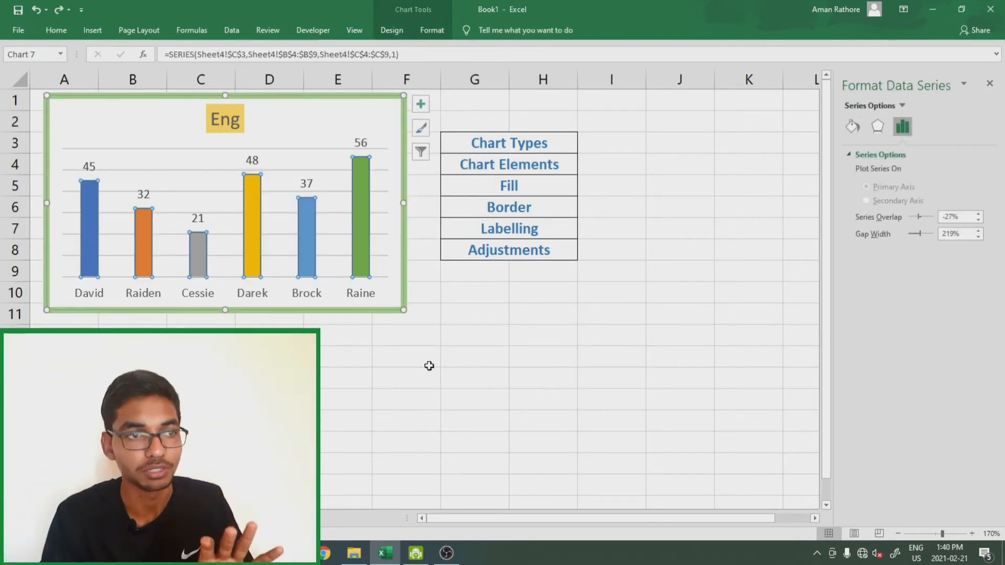
click(331, 366)
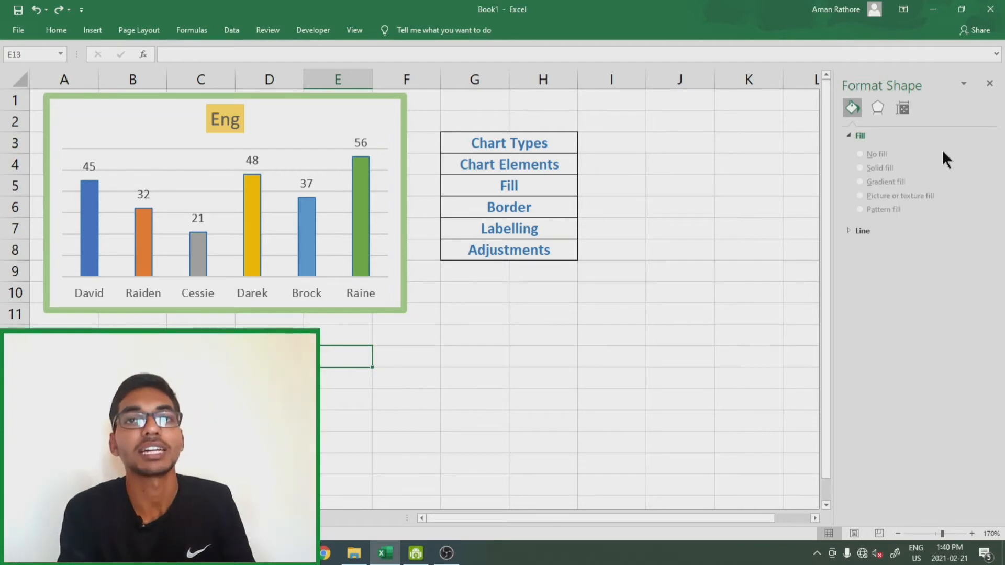
Try the Automatic border on the Eng columns, switch back to Solid line, and set the border width to 3 pt
click(848, 136)
click(852, 153)
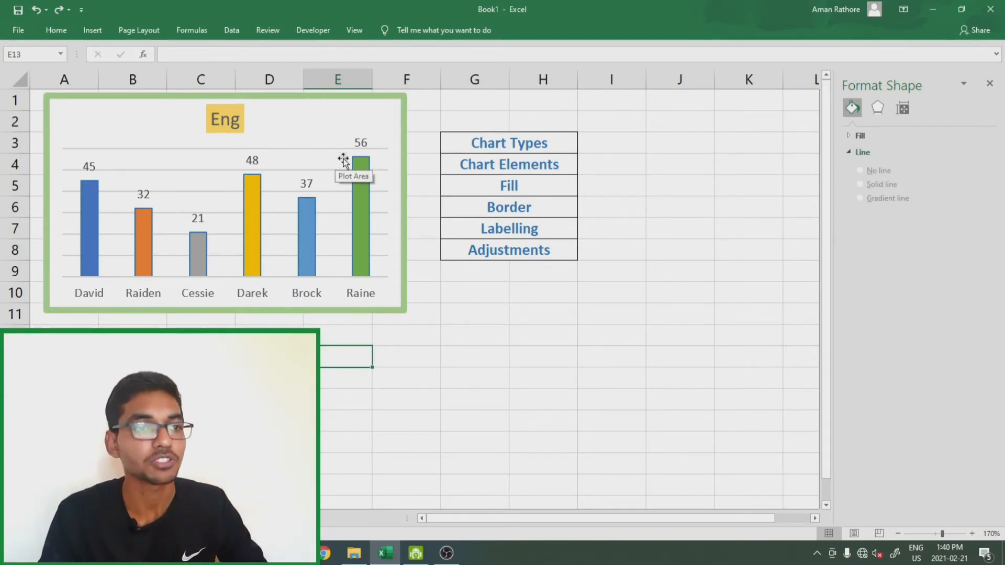
click(359, 172)
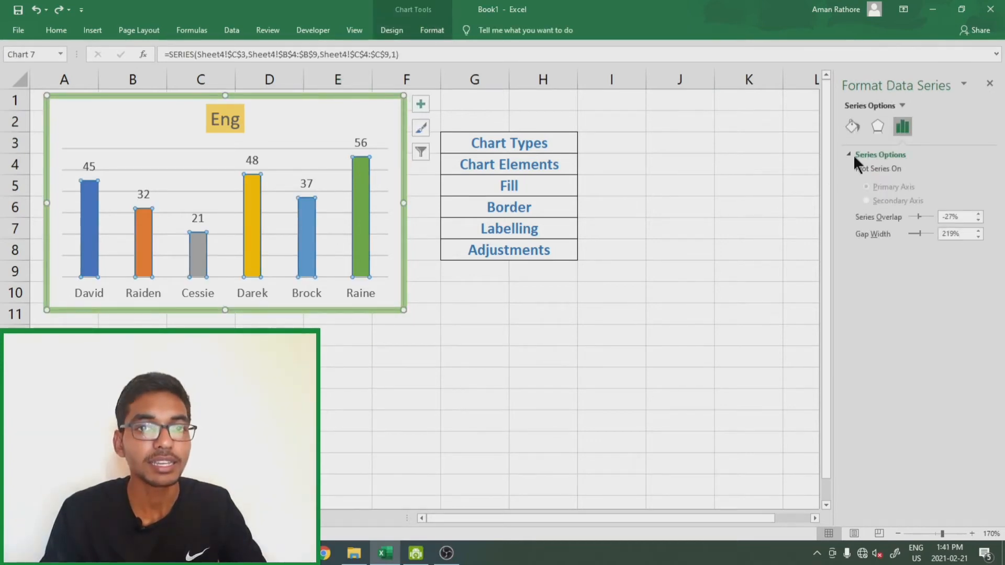
click(852, 126)
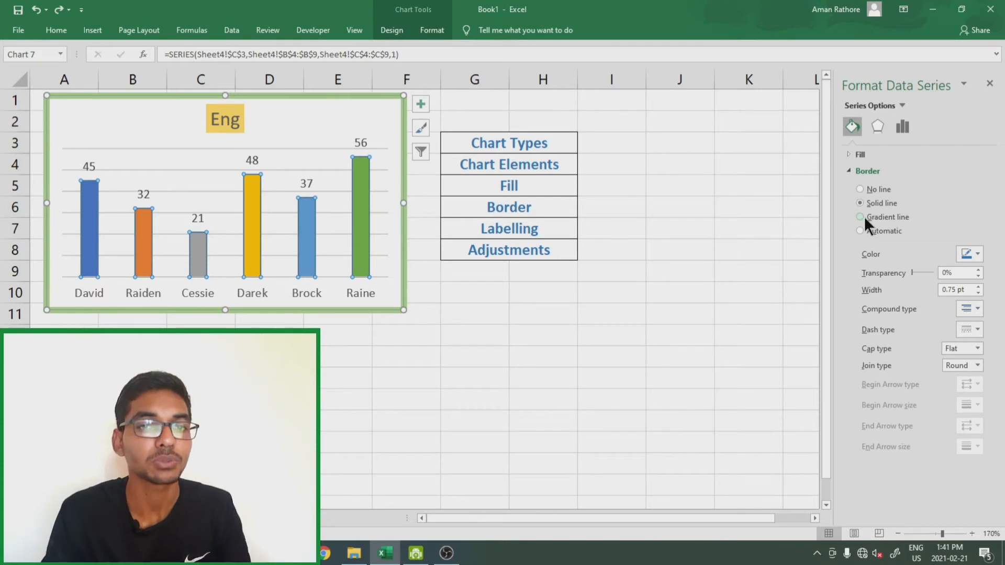
click(859, 230)
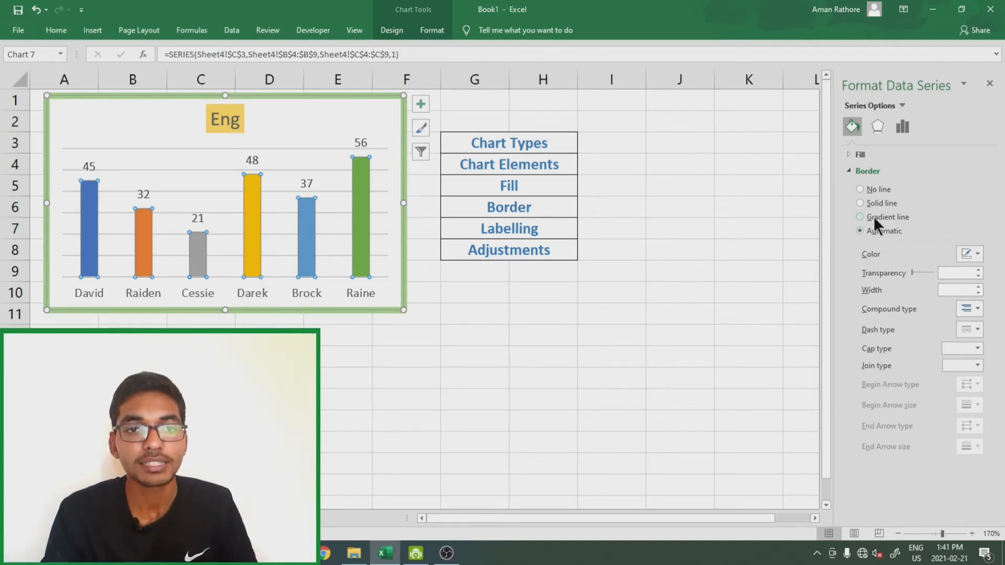
click(864, 202)
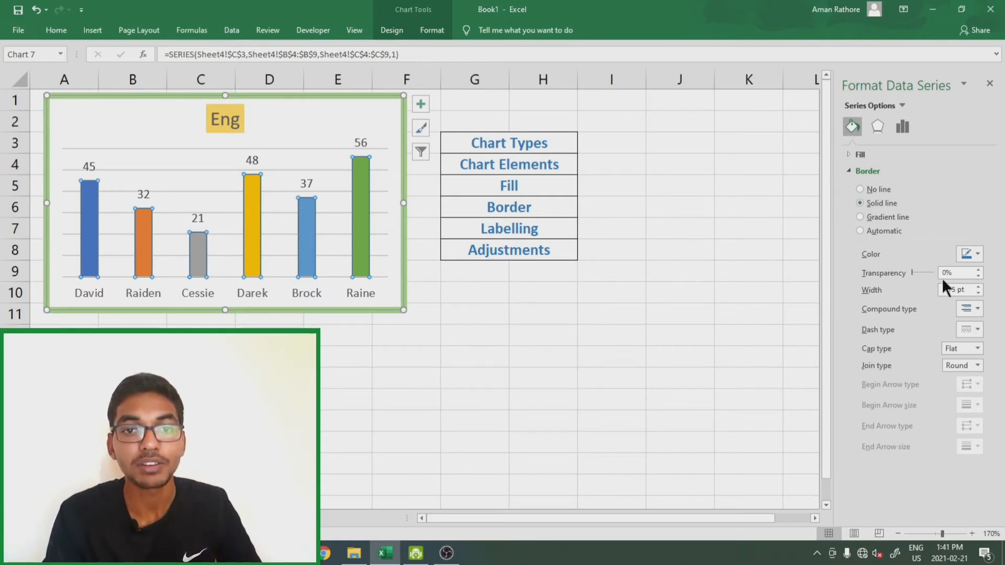
click(976, 286)
click(977, 287)
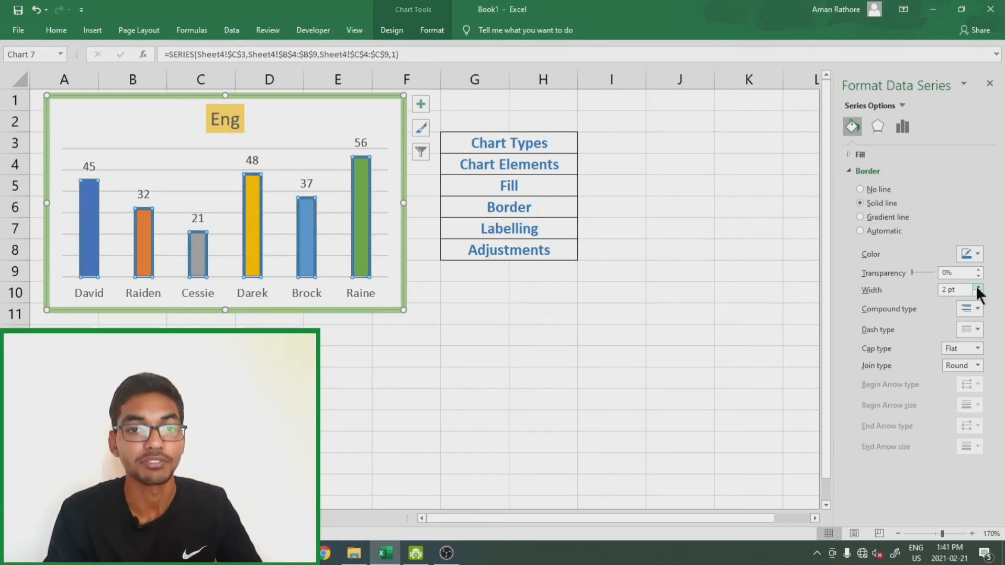
click(977, 286)
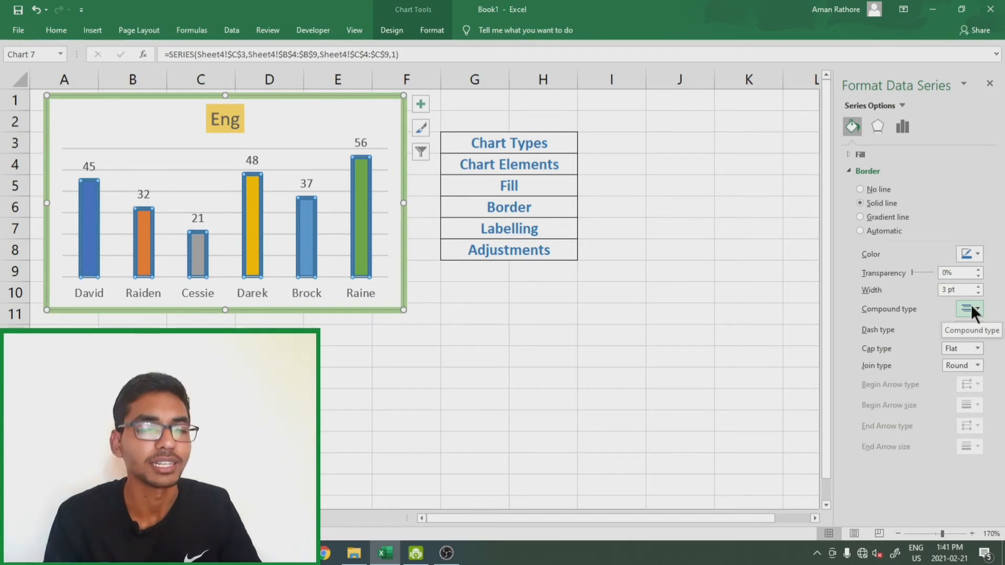
Try the Double and another multi-line compound type on the Eng columns' border, and return it to a single line
click(969, 309)
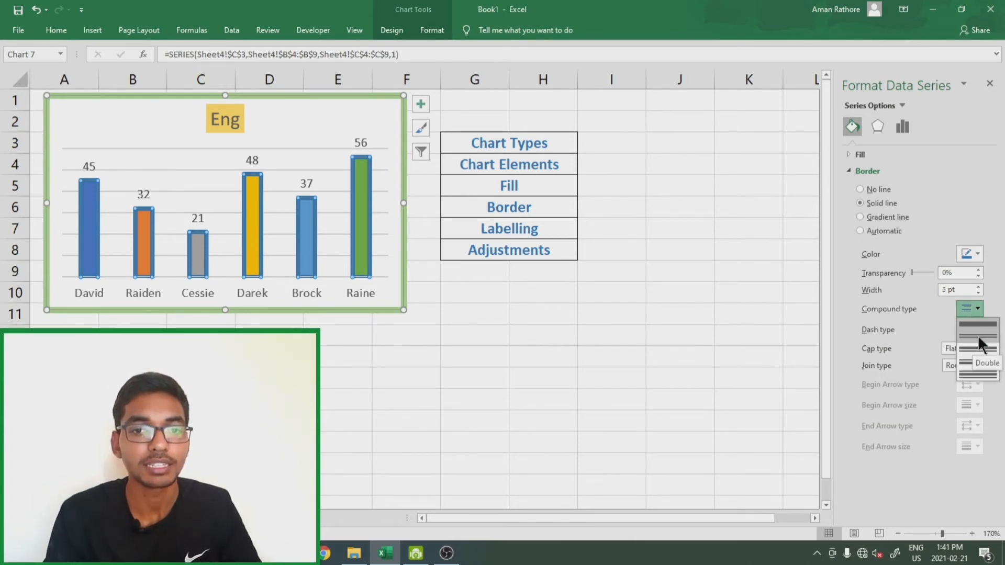
click(977, 335)
click(976, 309)
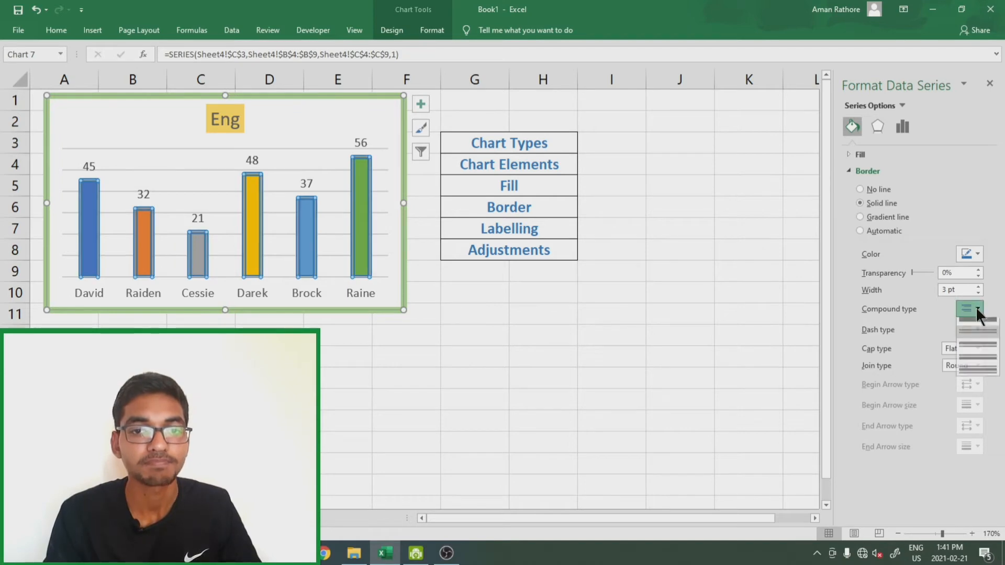
click(975, 347)
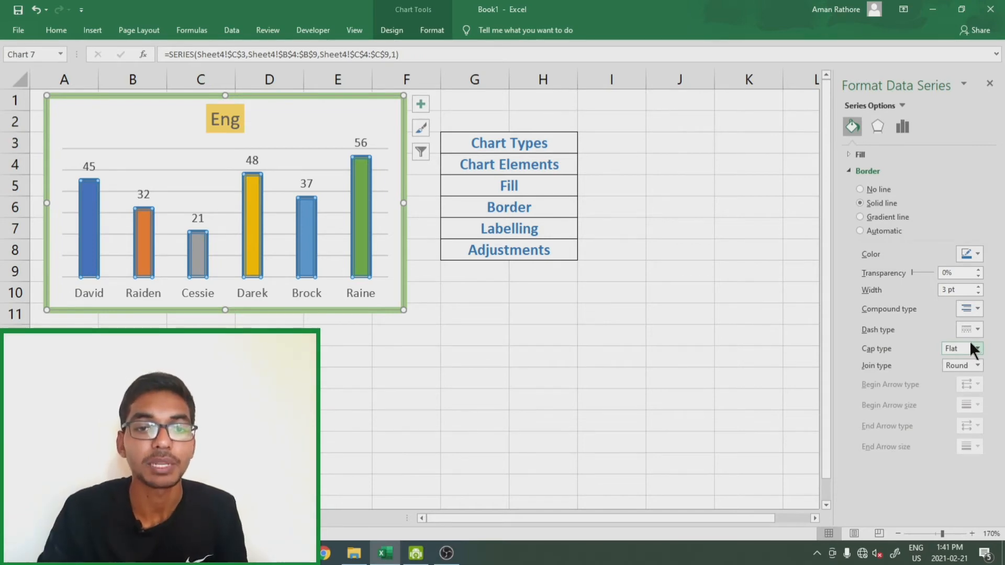
click(969, 307)
click(978, 324)
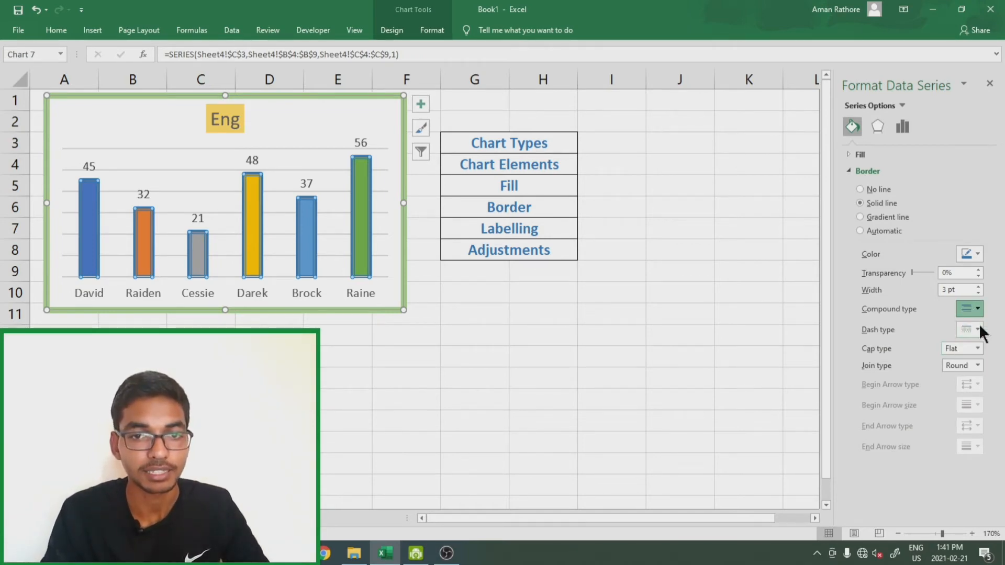
Set the Eng columns' border to the Long Dash type after trying dashed, dotted and solid lines, and deselect the chart
click(976, 326)
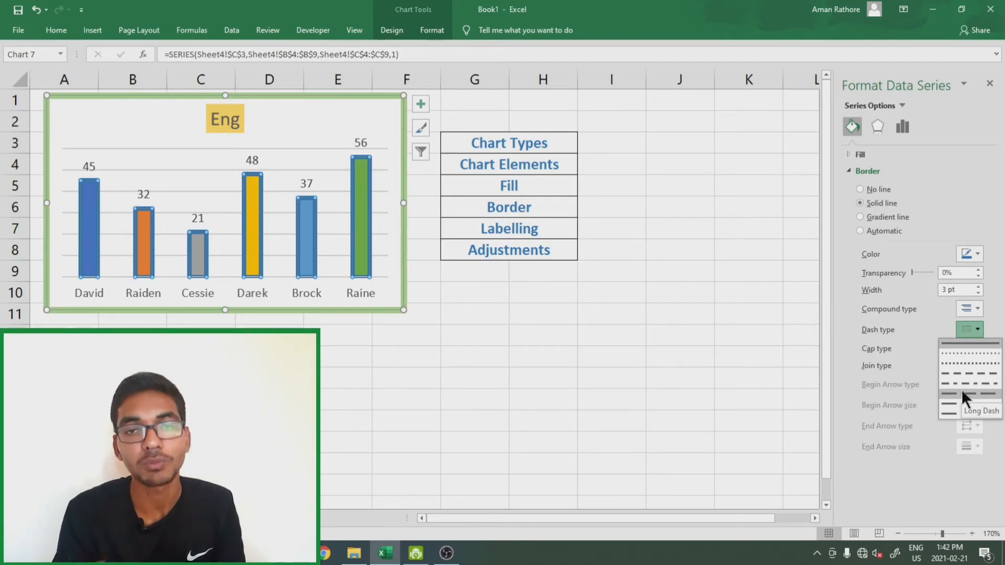
click(953, 373)
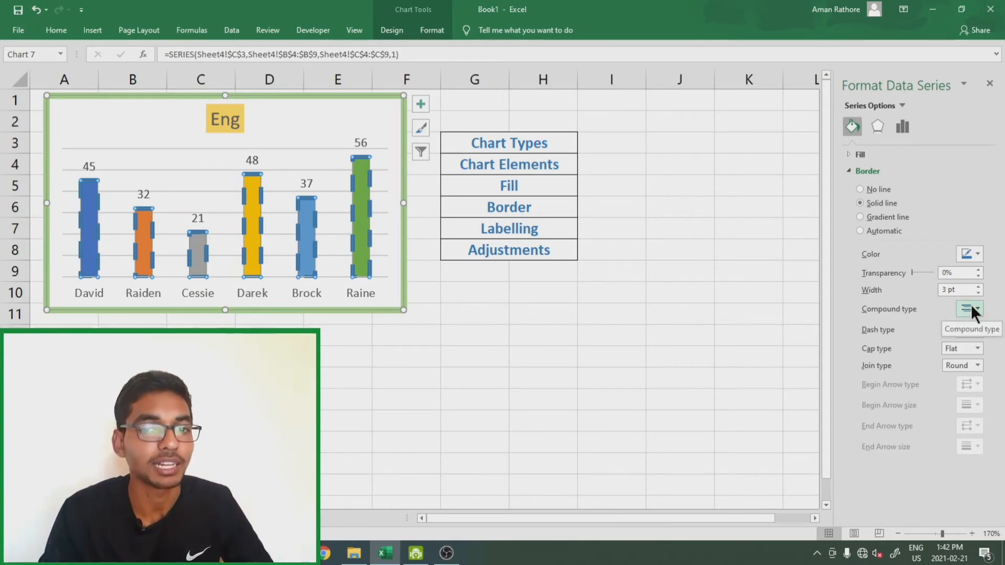
click(977, 330)
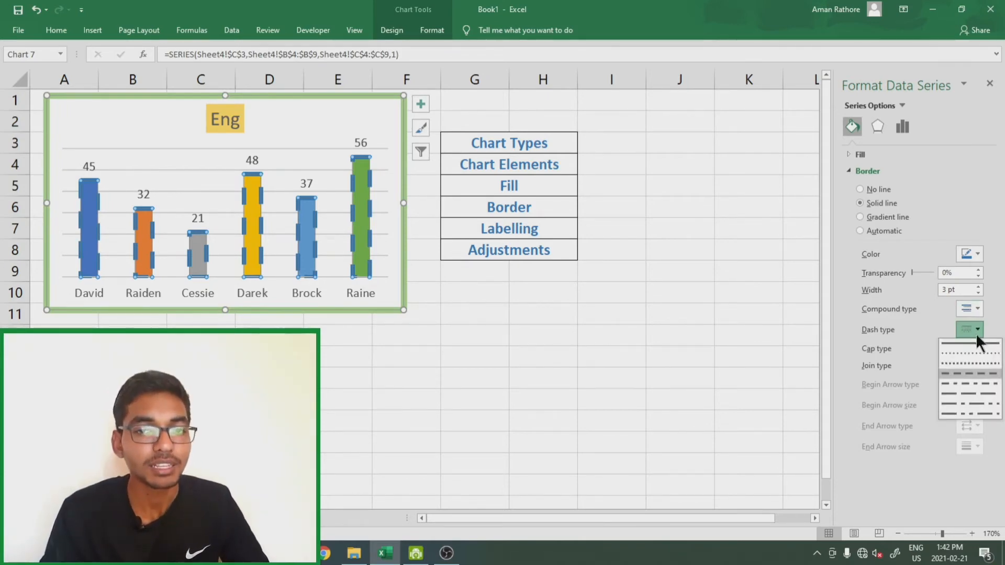
click(975, 360)
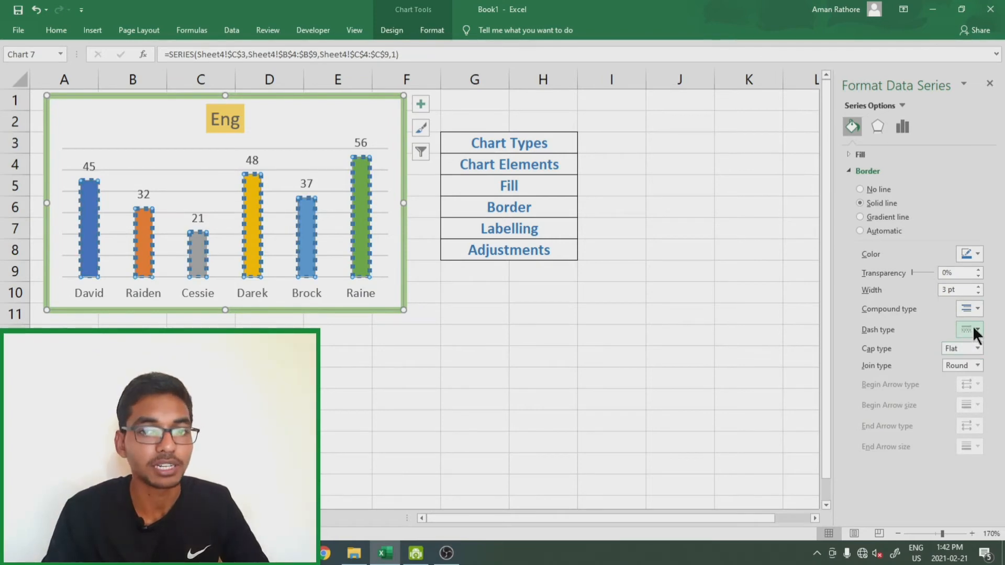
click(972, 328)
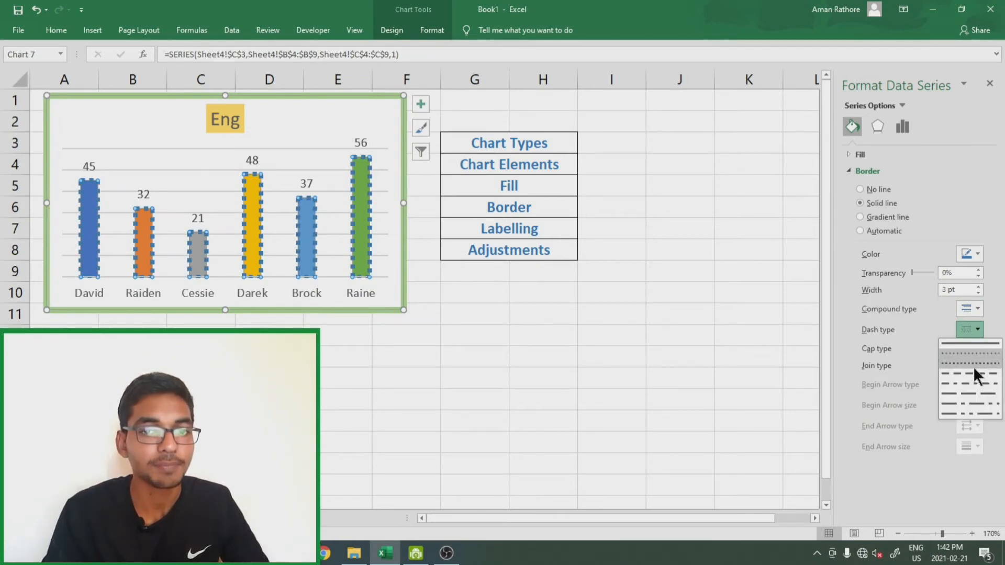
click(958, 343)
click(970, 333)
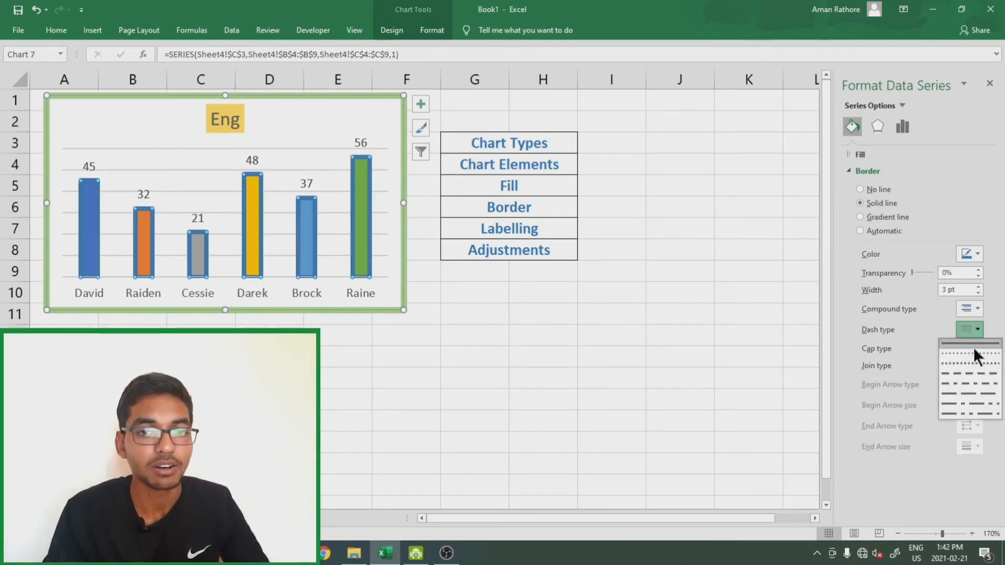
click(954, 391)
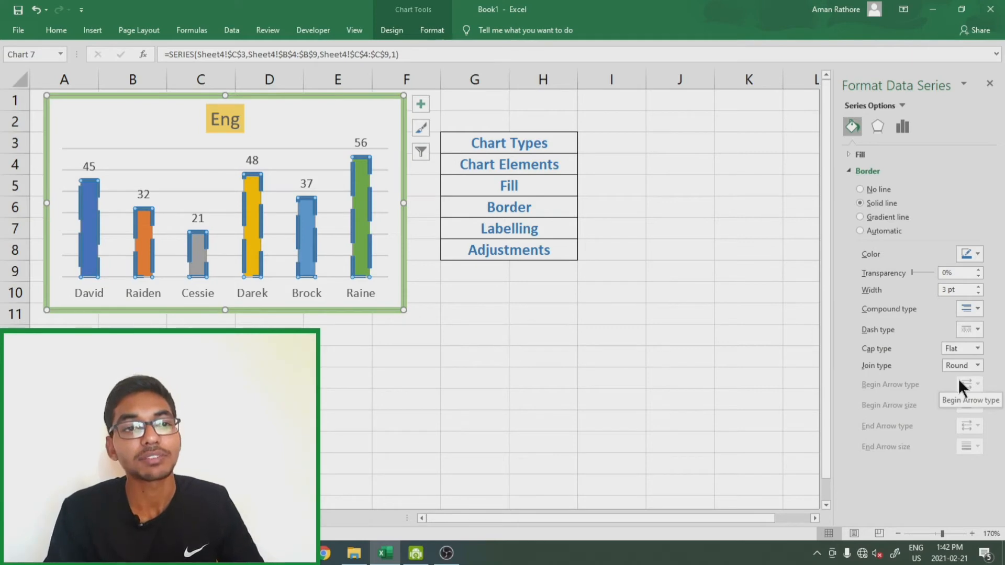
click(549, 273)
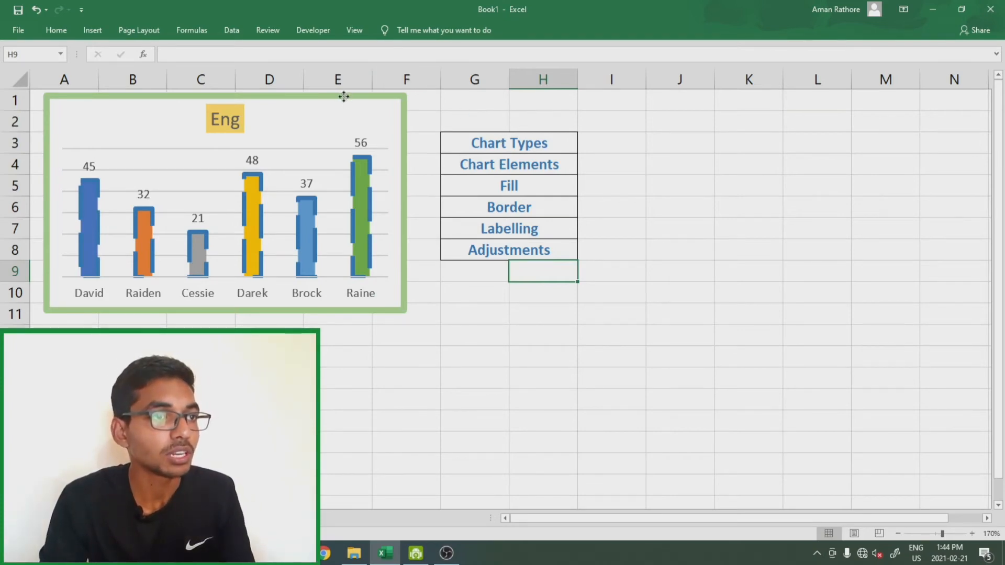
Move the Eng chart beside the chart topics list, starting at column I, and delete its horizontal category axis
drag(343, 97, 889, 124)
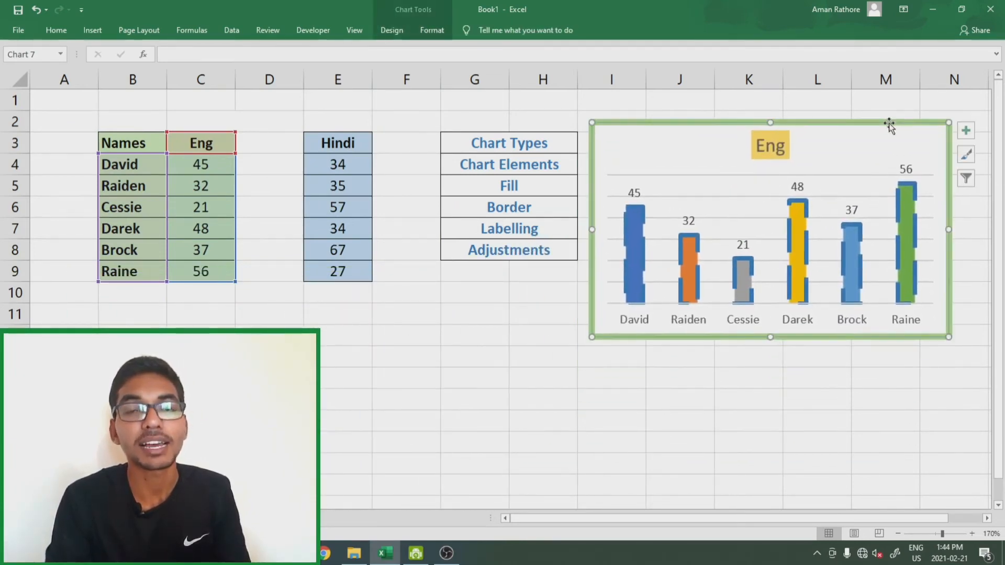
click(689, 325)
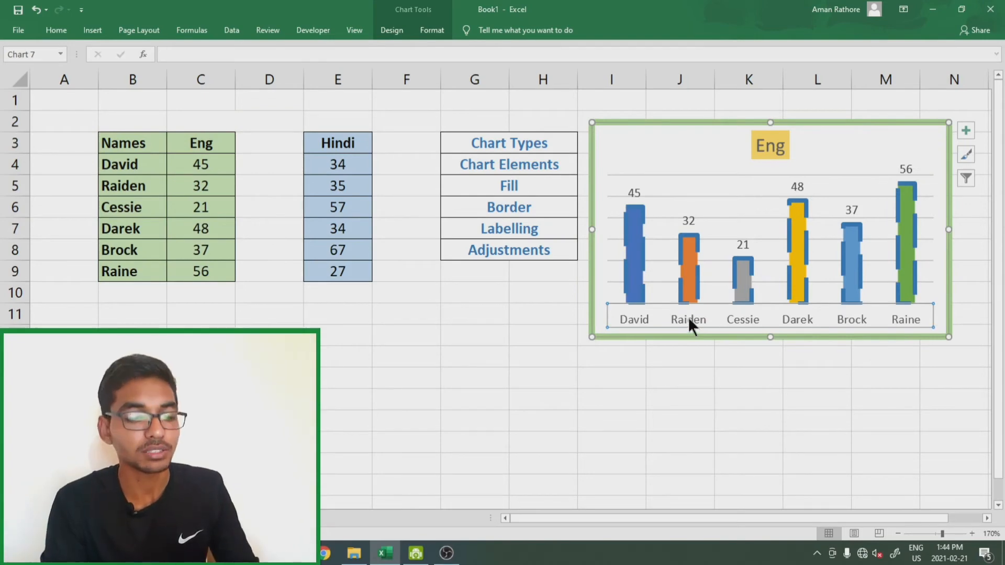
key(Delete)
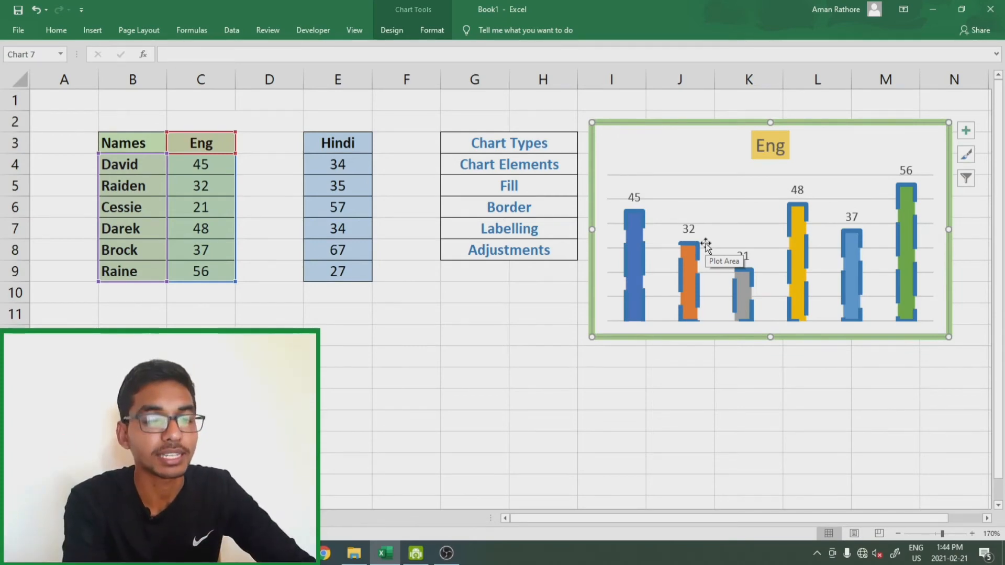
Add the names from cells B4:B9 to the Eng chart's data labels alongside the values, and deselect the chart
click(966, 131)
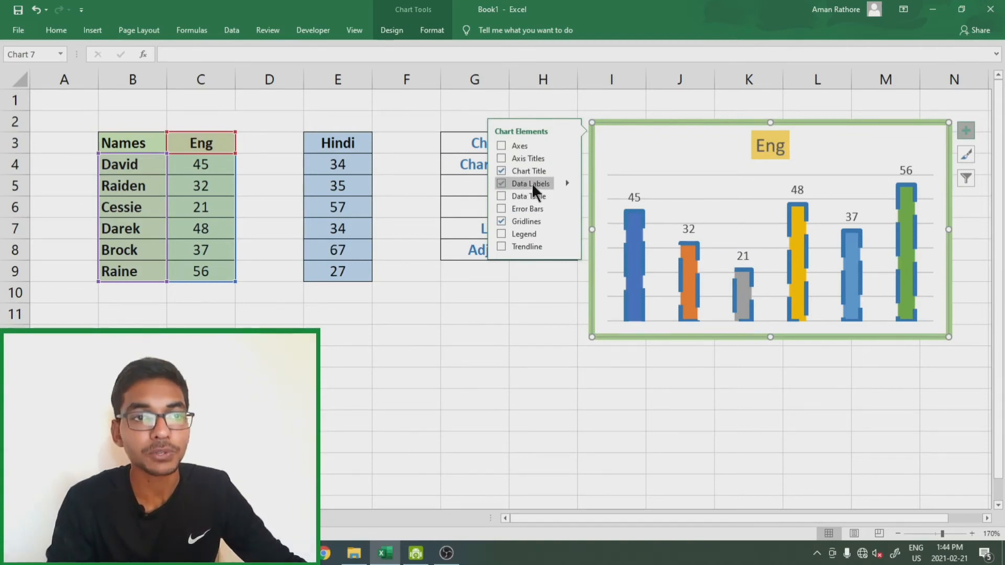
click(566, 183)
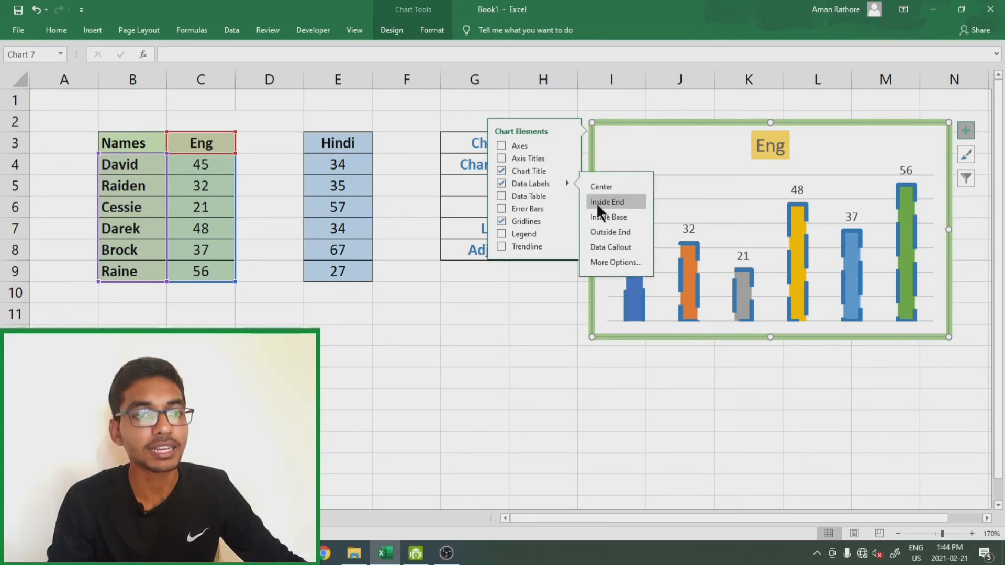
click(604, 247)
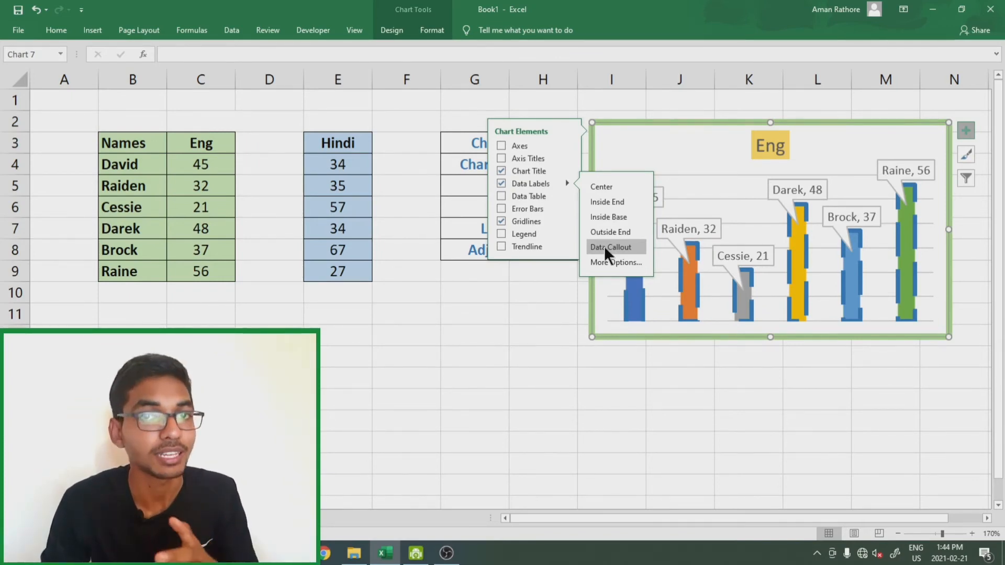
click(599, 256)
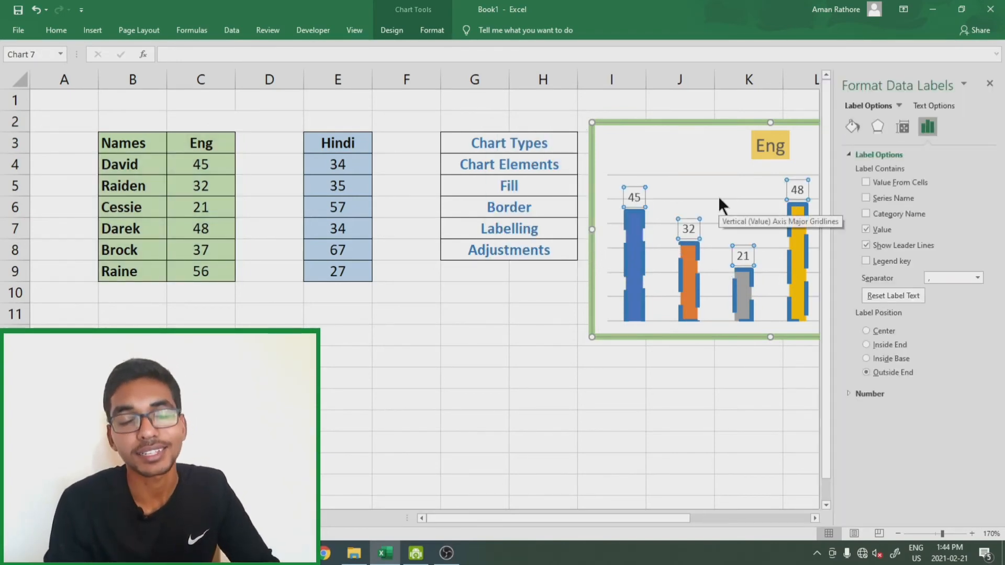
click(864, 183)
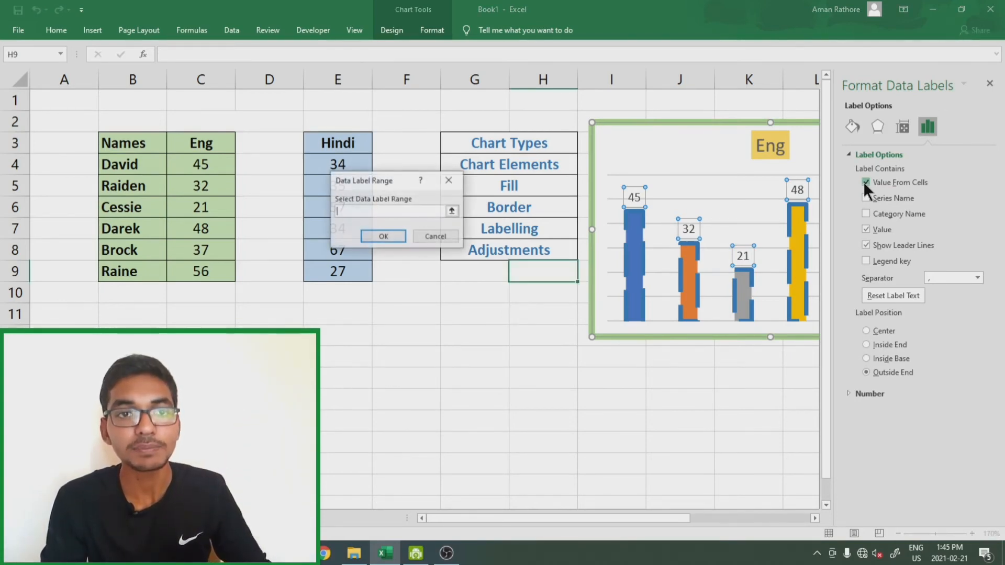
drag(398, 177, 403, 198)
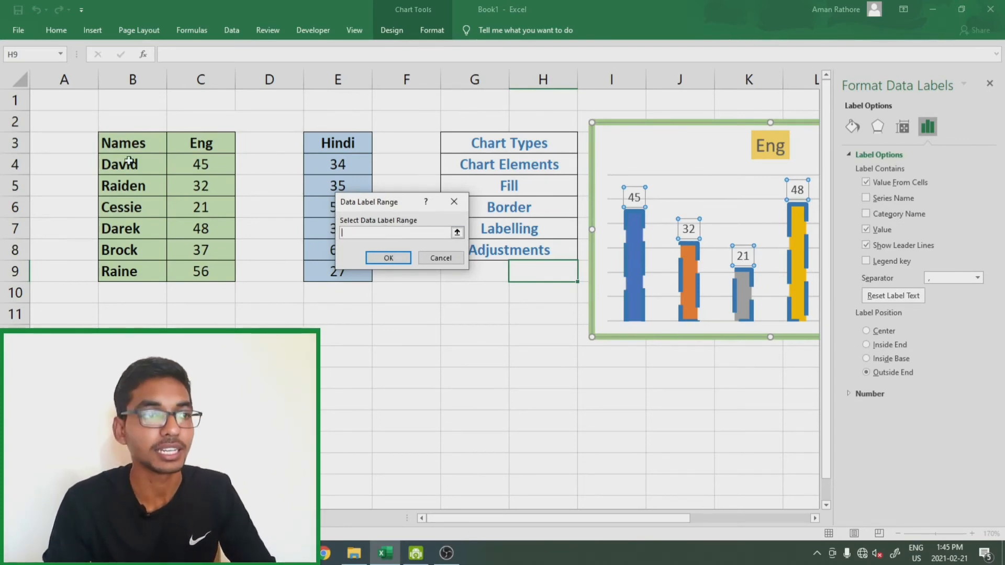
drag(124, 163, 120, 268)
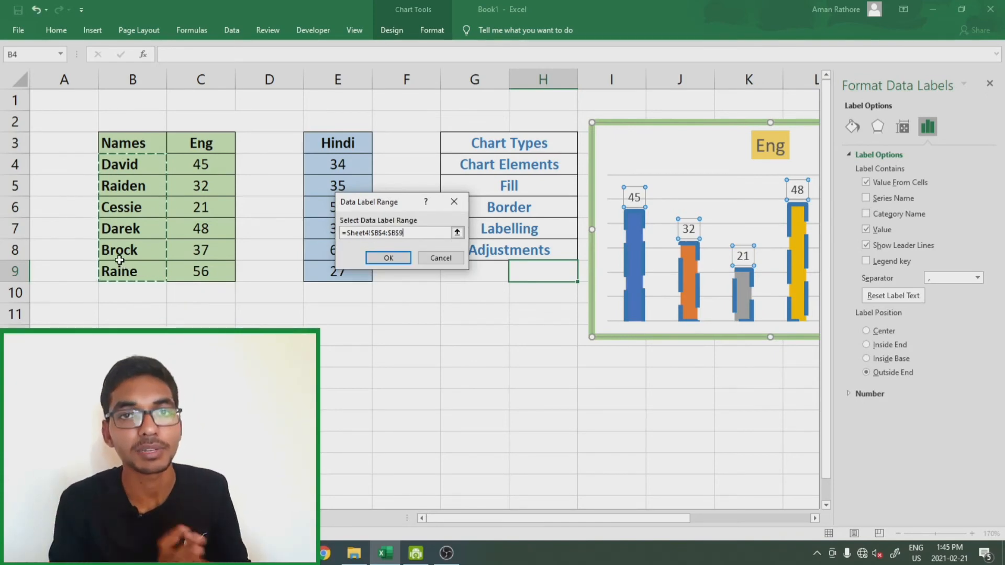
click(401, 255)
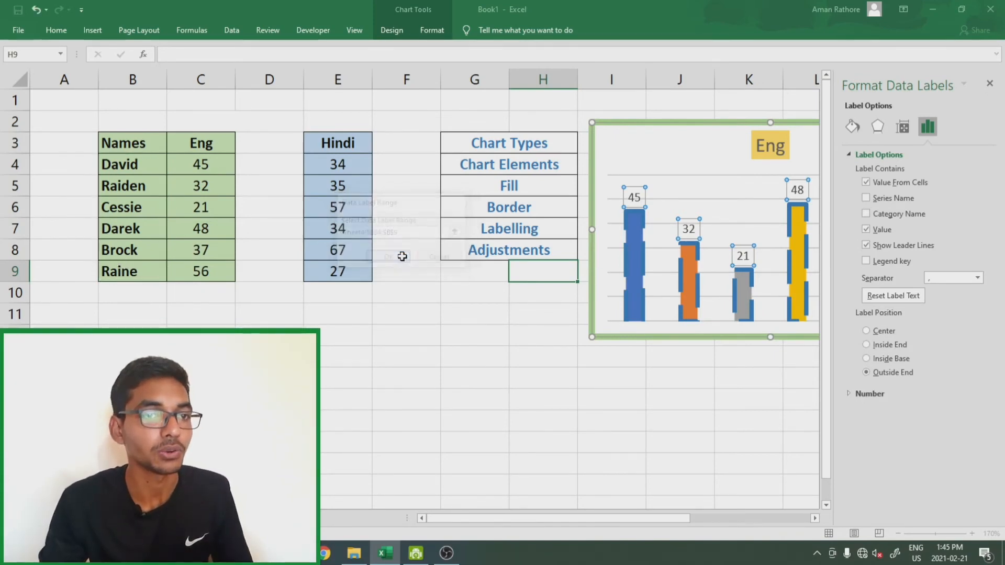
click(988, 83)
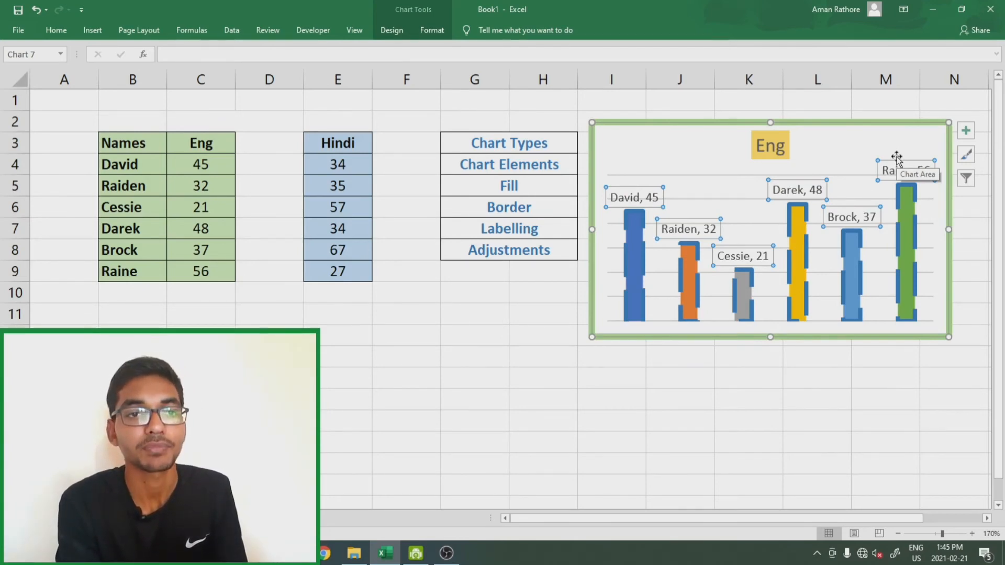
click(713, 356)
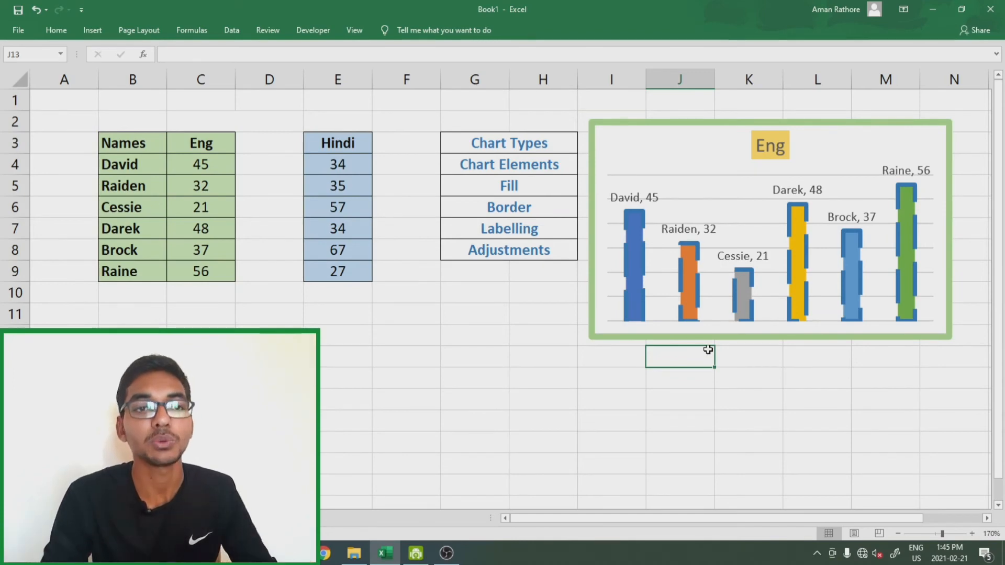
Delete the Eng chart's major gridlines and its title, and deselect the chart
mouse_move(630, 304)
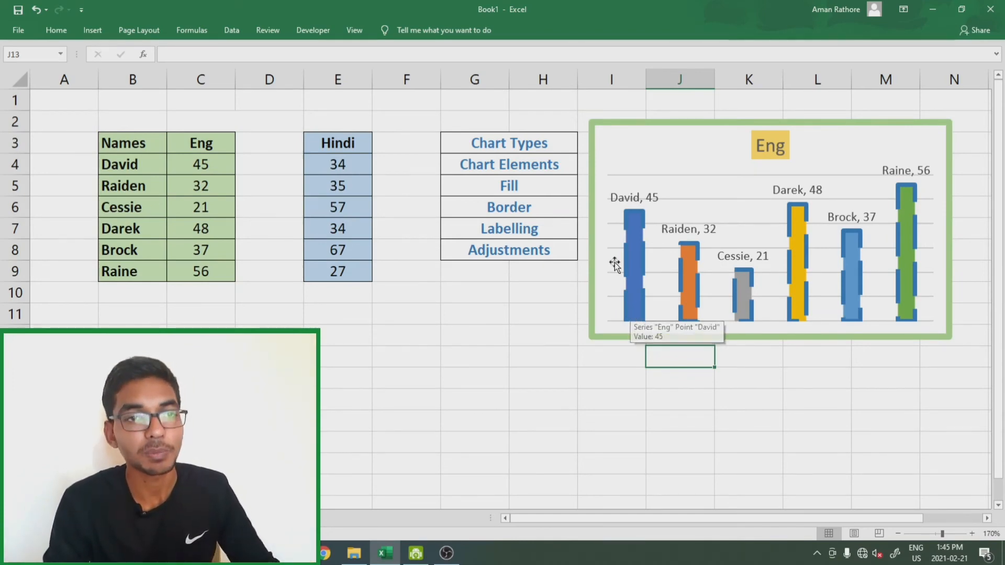
click(700, 178)
click(699, 199)
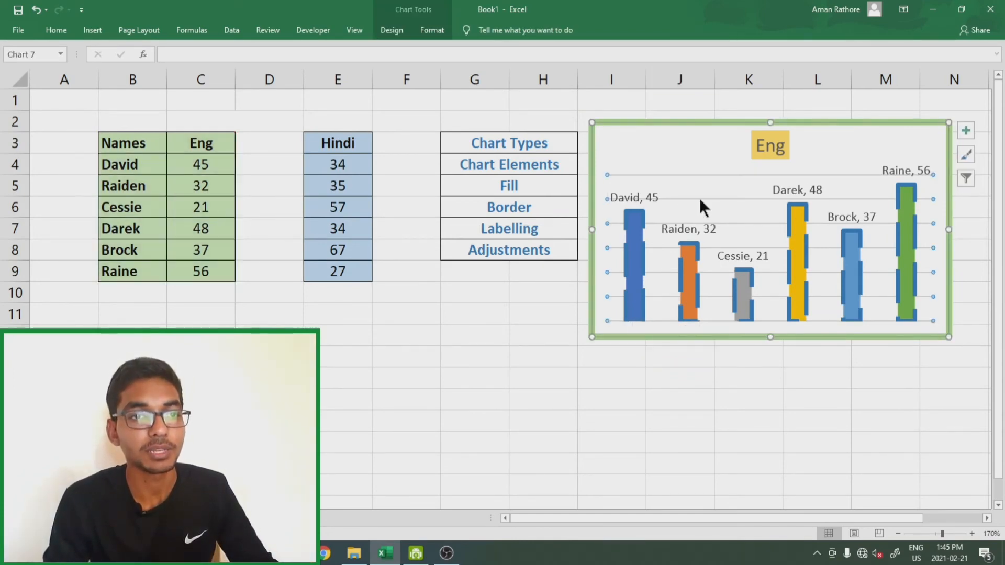
key(Delete)
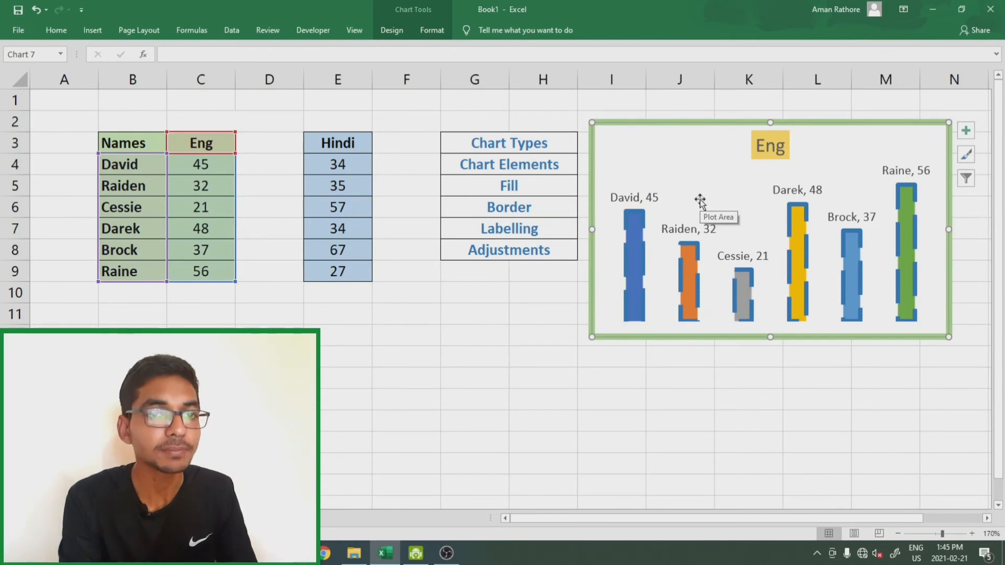
click(784, 152)
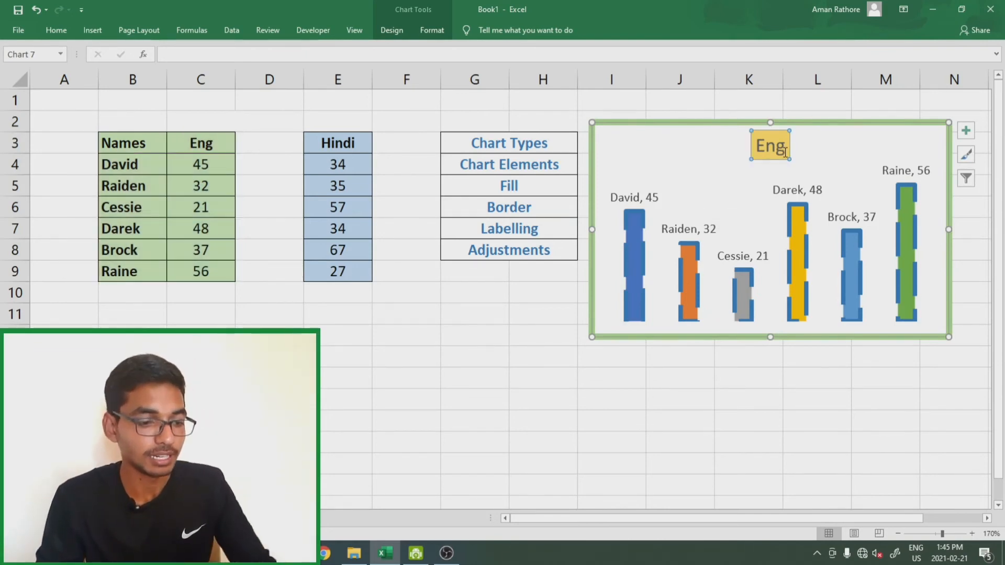
key(Delete)
click(721, 366)
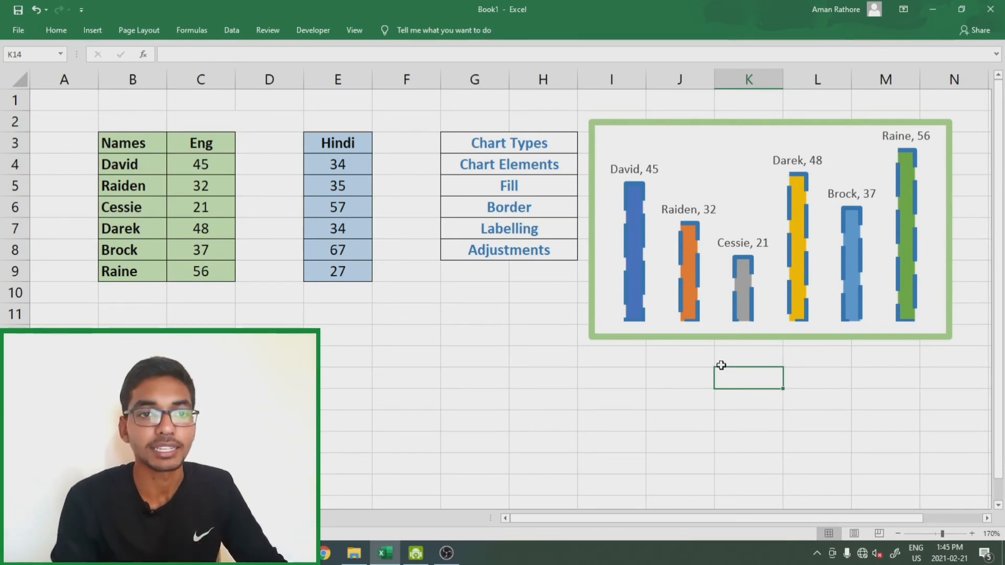
Try adding the series name and the category name to the data labels, removing each again, and deselect the chart
click(927, 158)
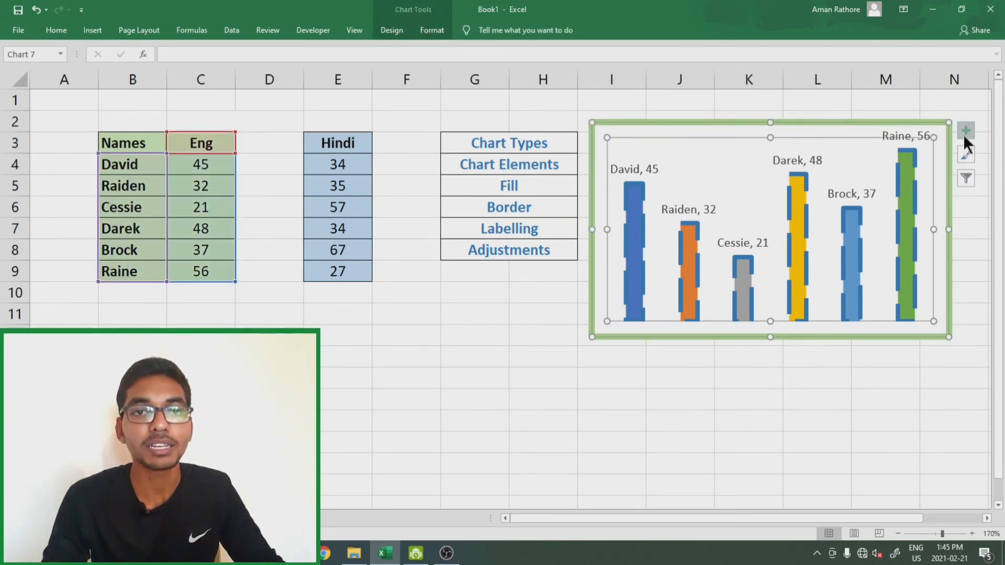
click(965, 131)
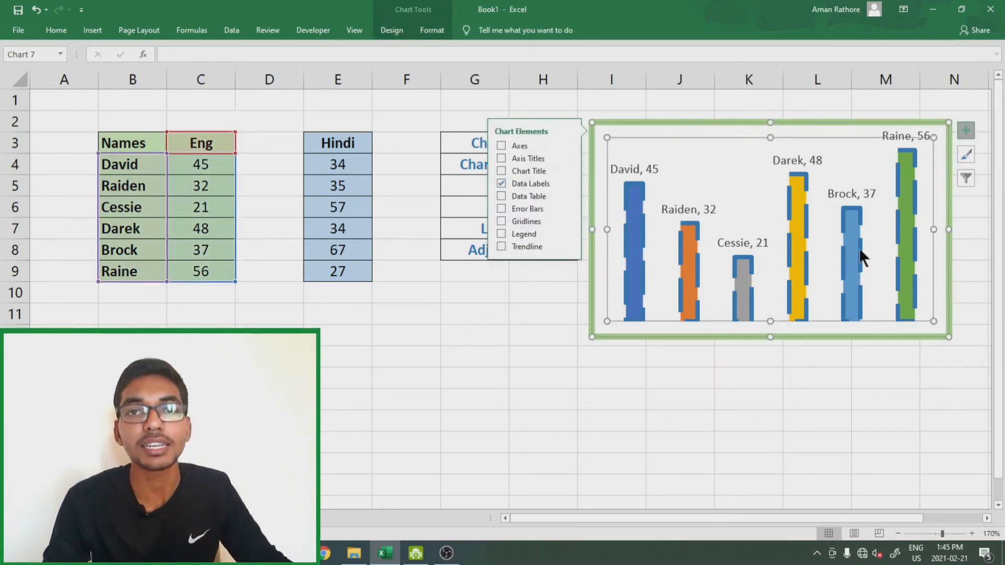
click(567, 182)
click(608, 262)
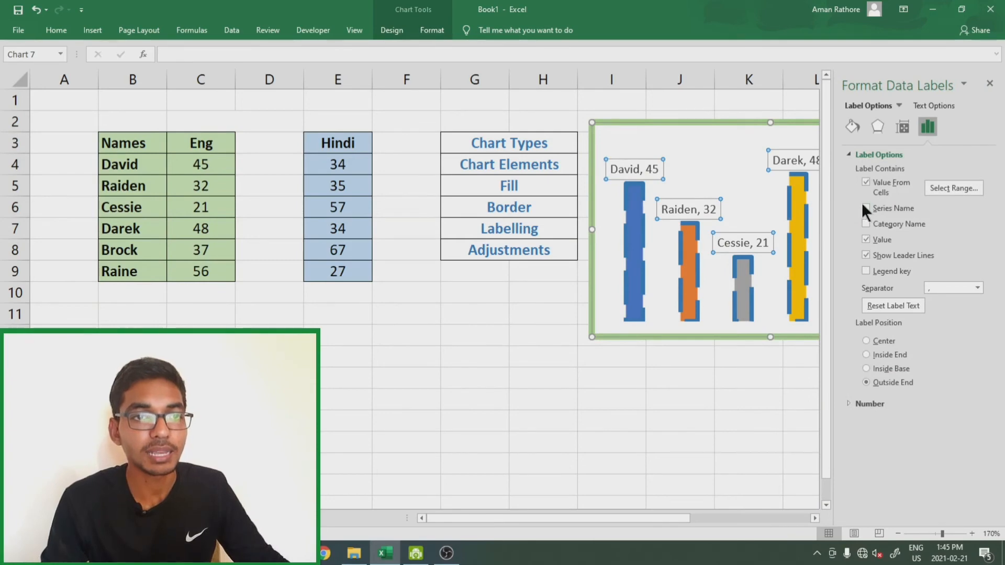
click(863, 207)
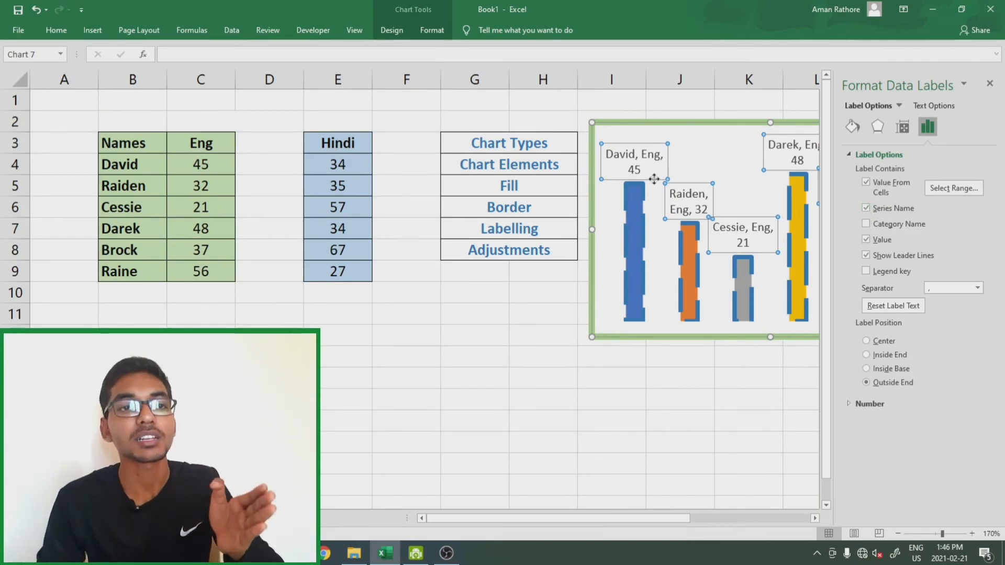
click(863, 208)
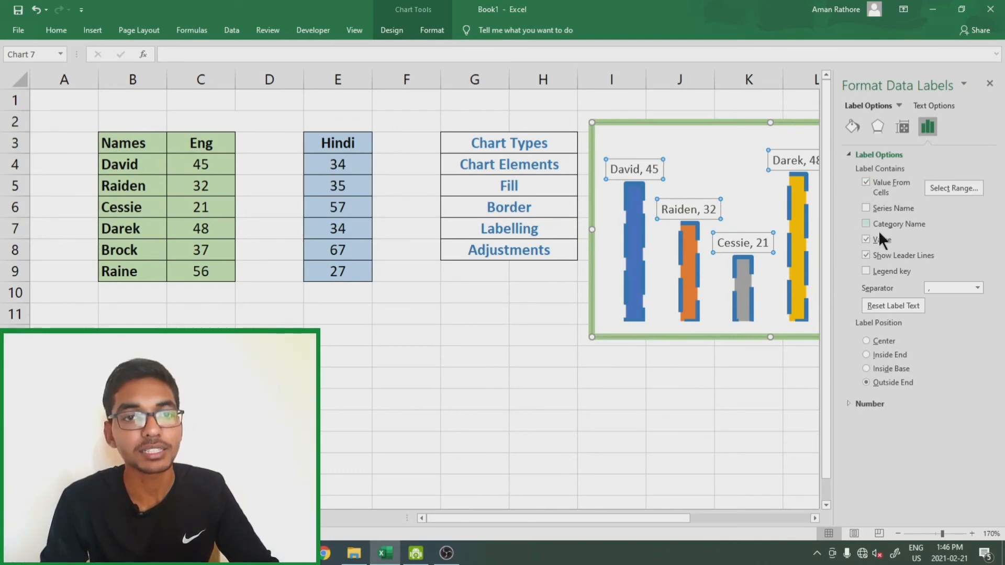
click(862, 220)
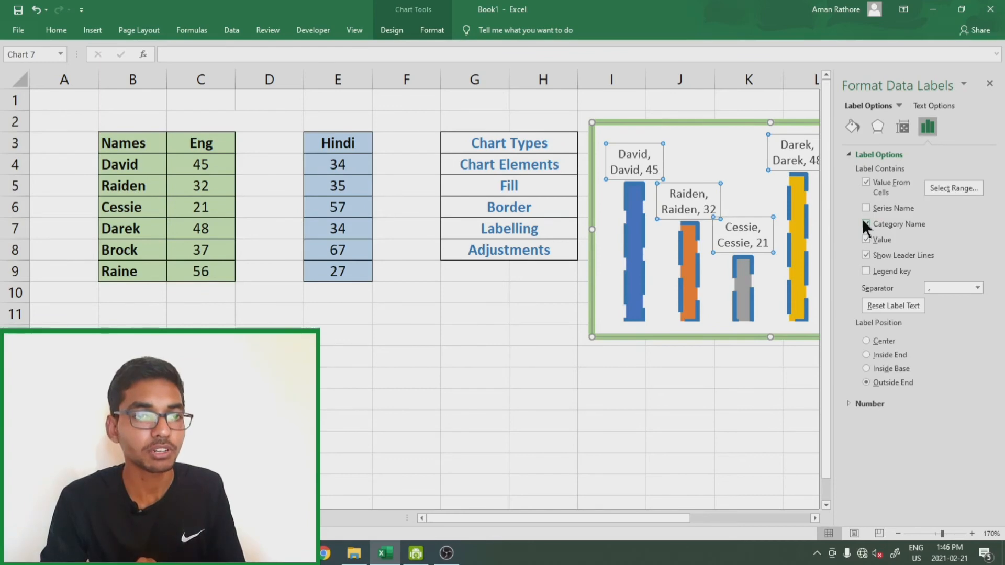
click(862, 219)
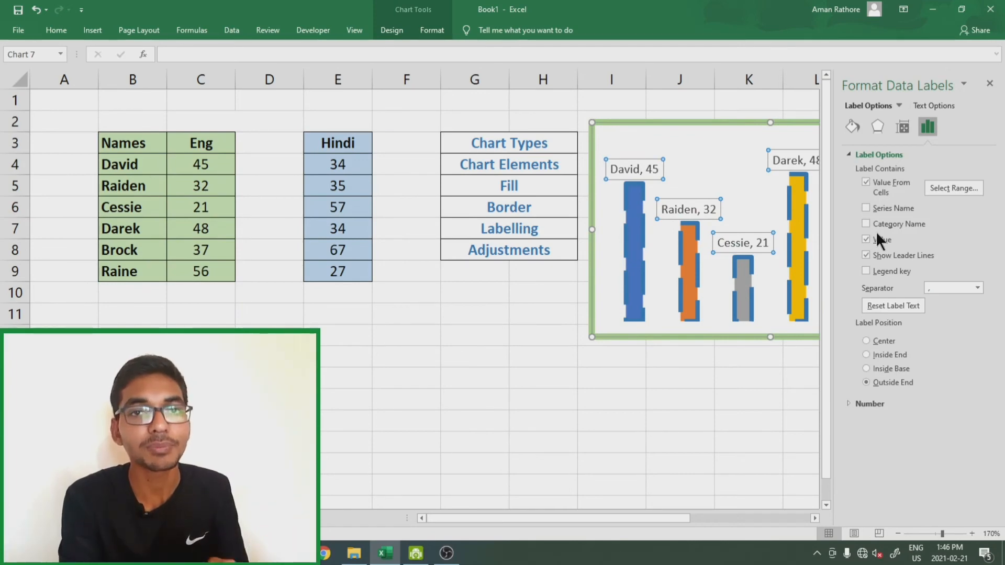
click(989, 84)
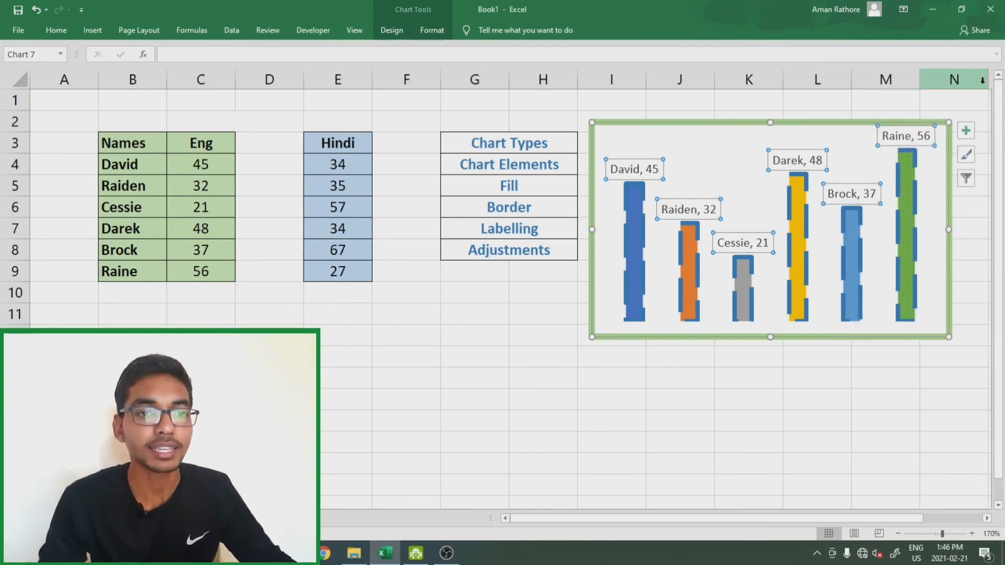
key(Escape)
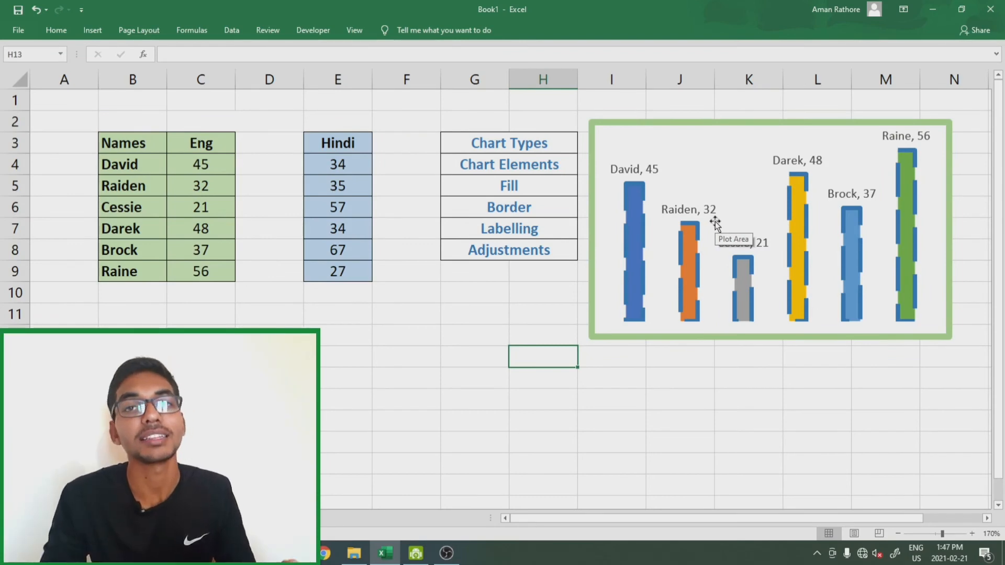
Add a second series named HINDI to the chart's data source
right_click(682, 161)
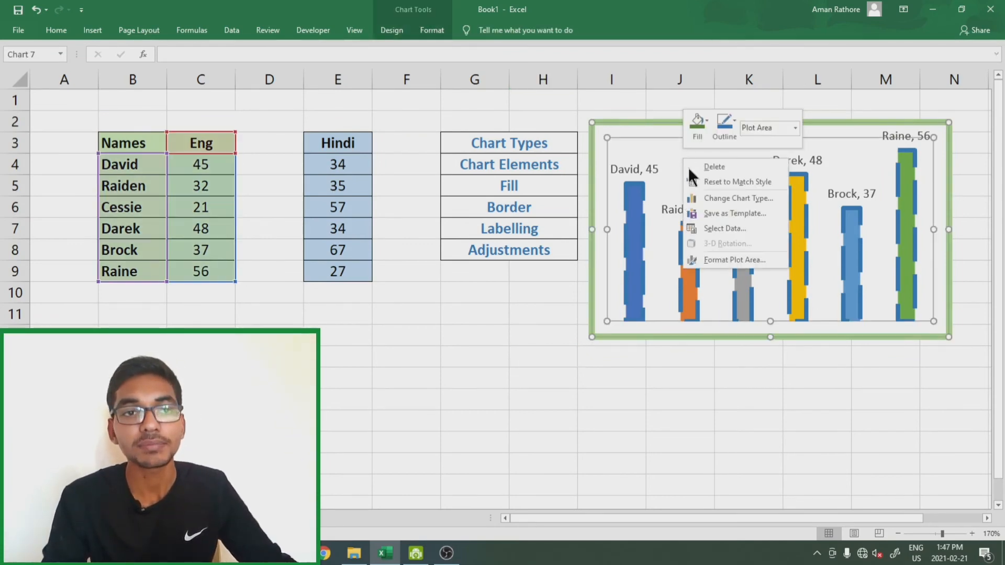
click(714, 227)
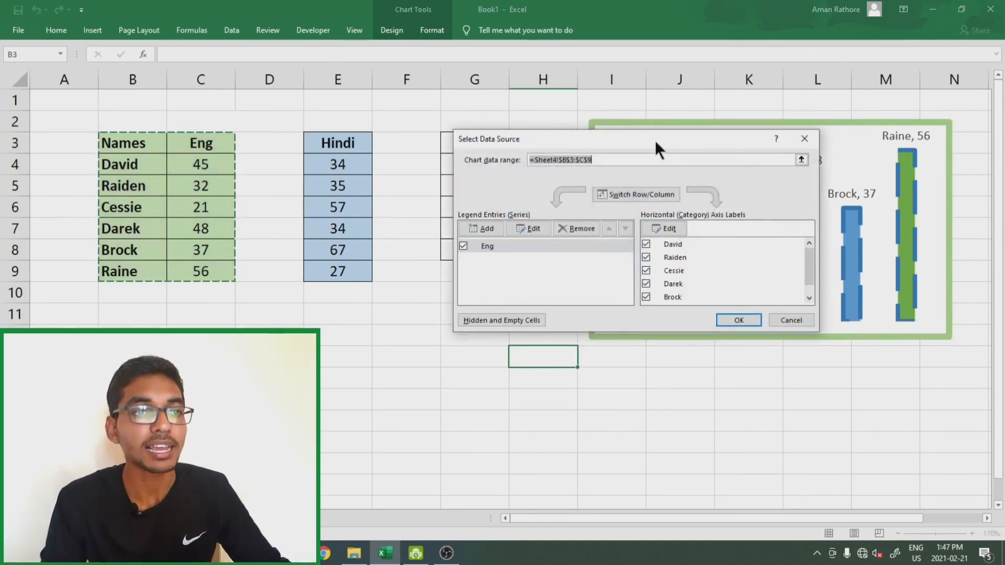
drag(655, 140, 645, 173)
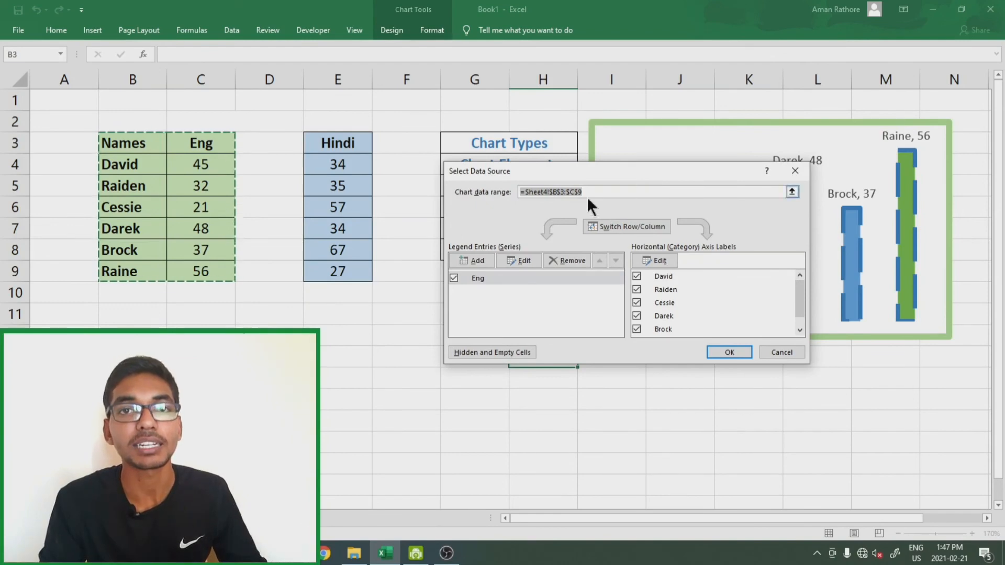
click(469, 257)
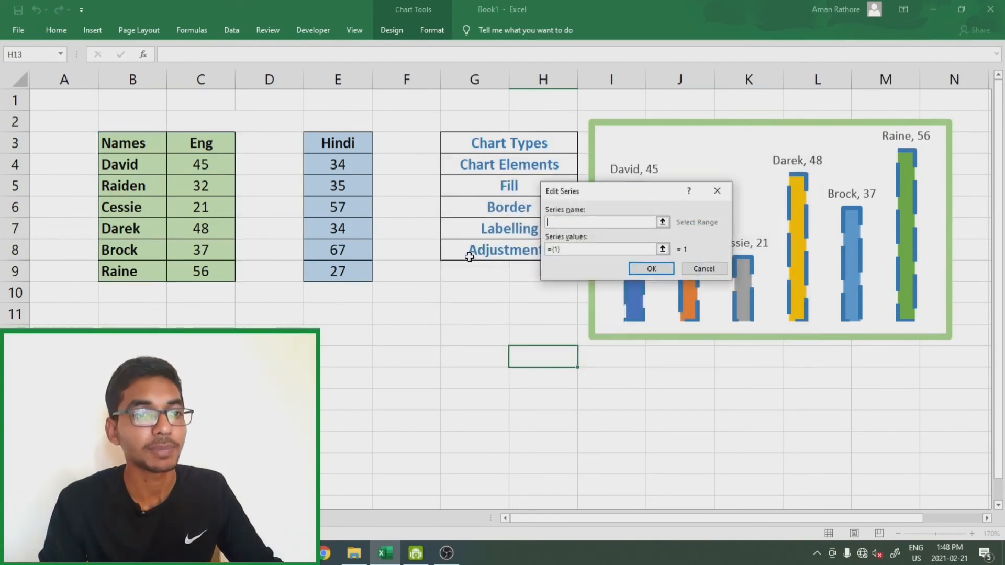
drag(625, 193, 497, 224)
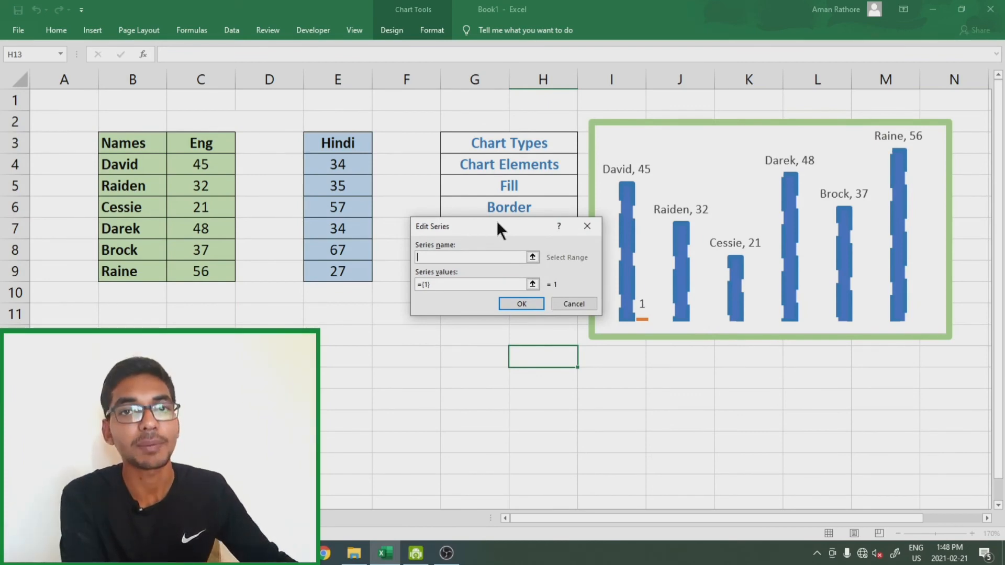
text(HINDI)
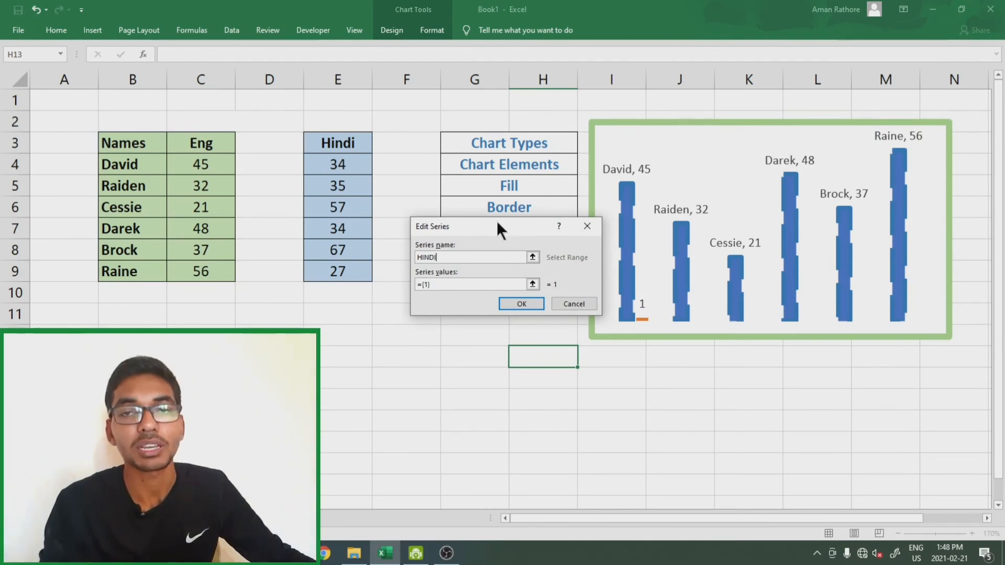
Set the HINDI series values to the Hindi marks in E4:E9 and apply the data source changes
click(463, 284)
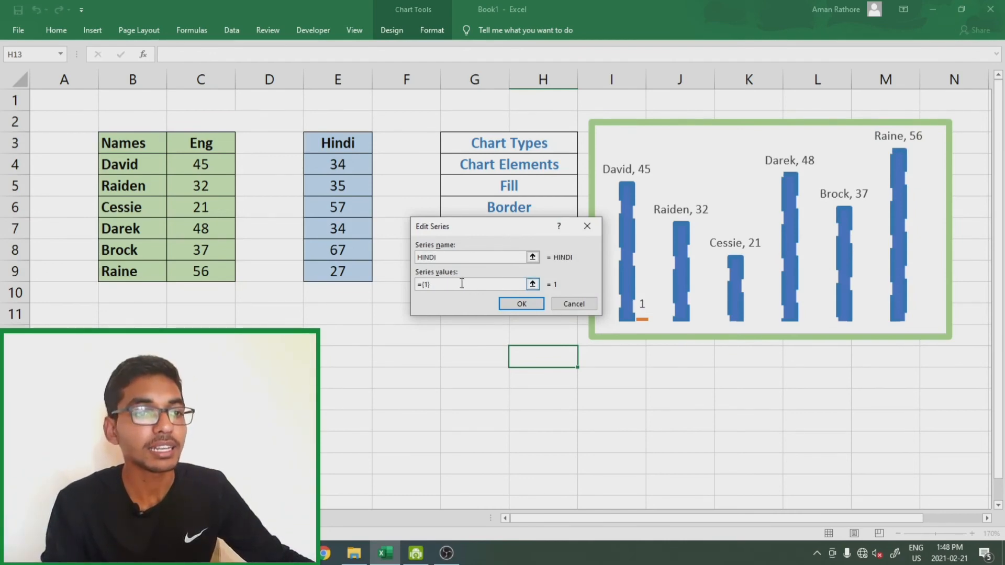
drag(462, 284, 408, 283)
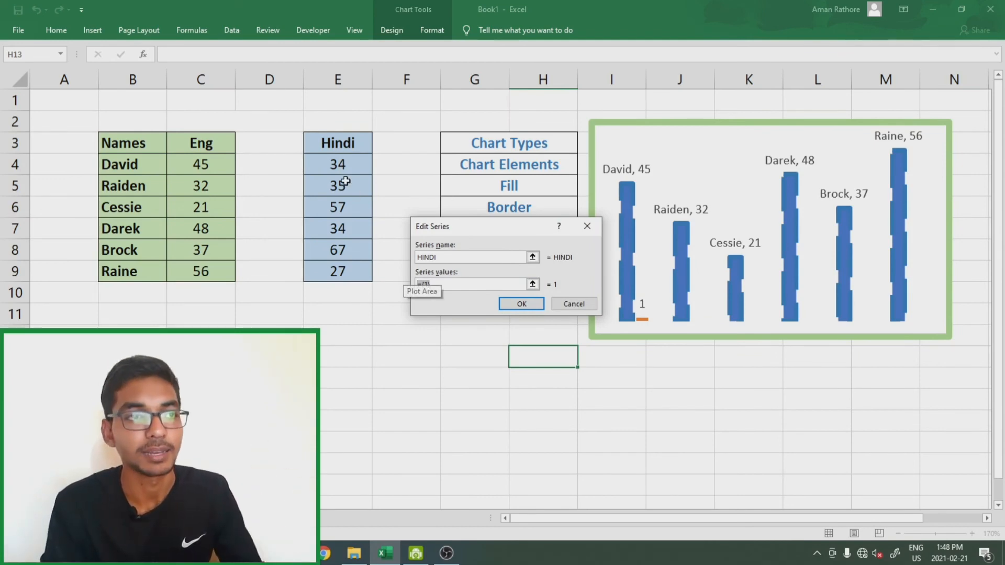
drag(336, 163, 338, 271)
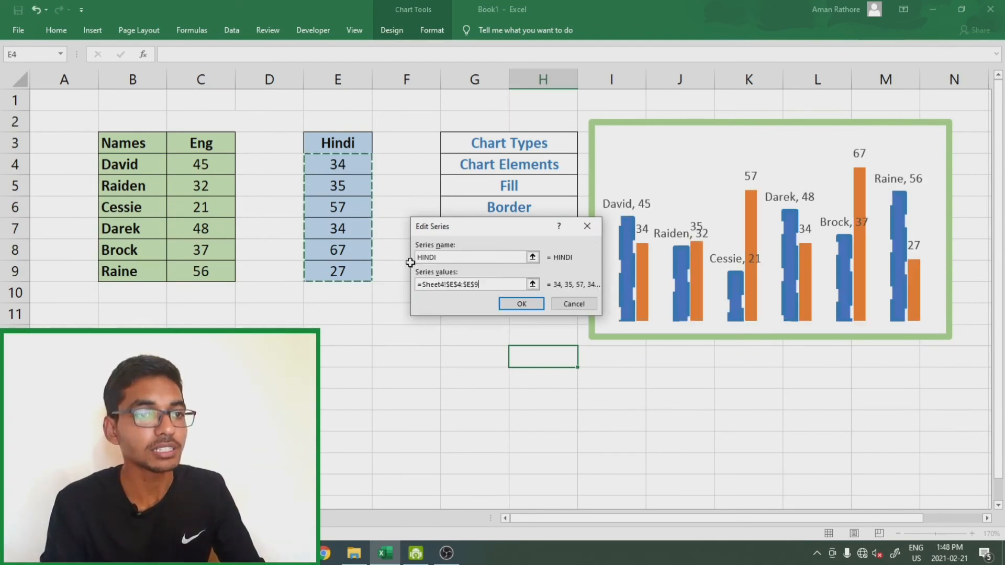
click(527, 301)
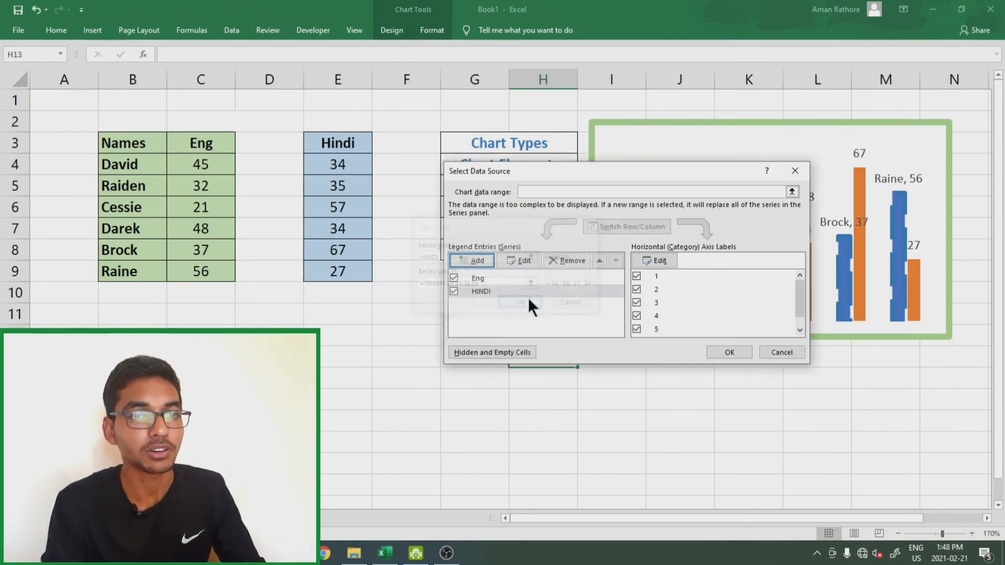
click(729, 352)
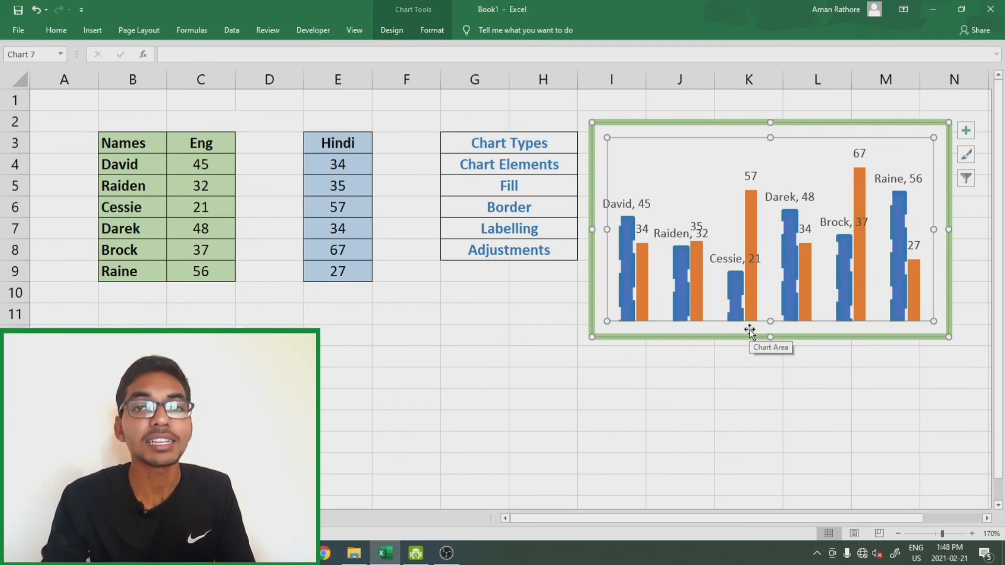
Move the chart over columns D to H, and set the HINDI series' overlap to -43% and gap width to 45%
drag(718, 124, 323, 126)
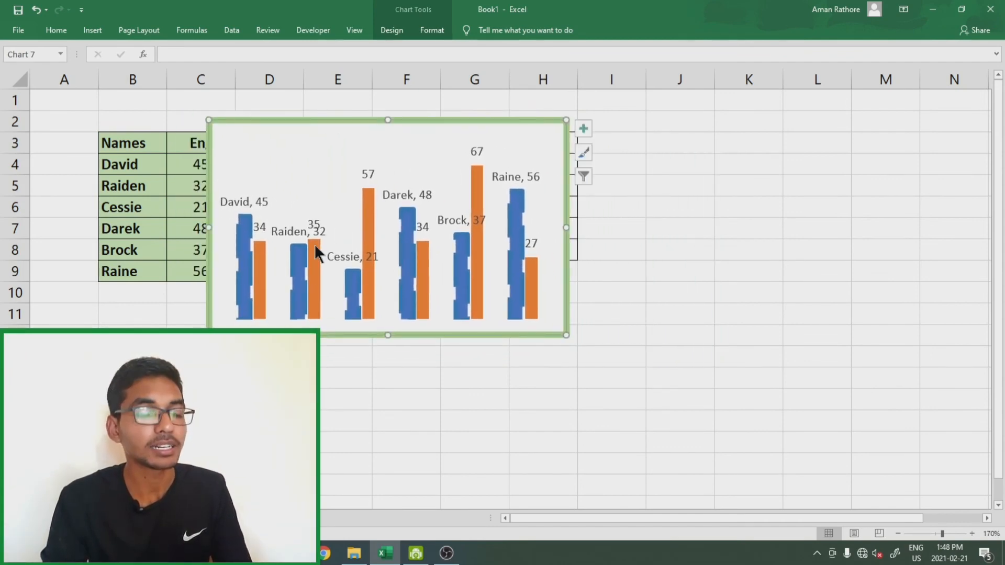
double_click(314, 243)
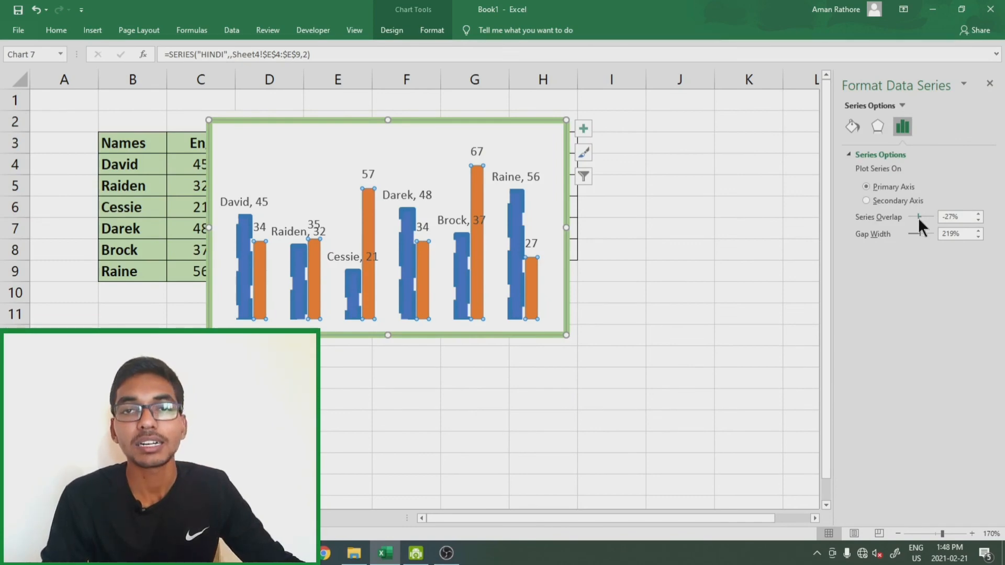
drag(919, 218, 915, 217)
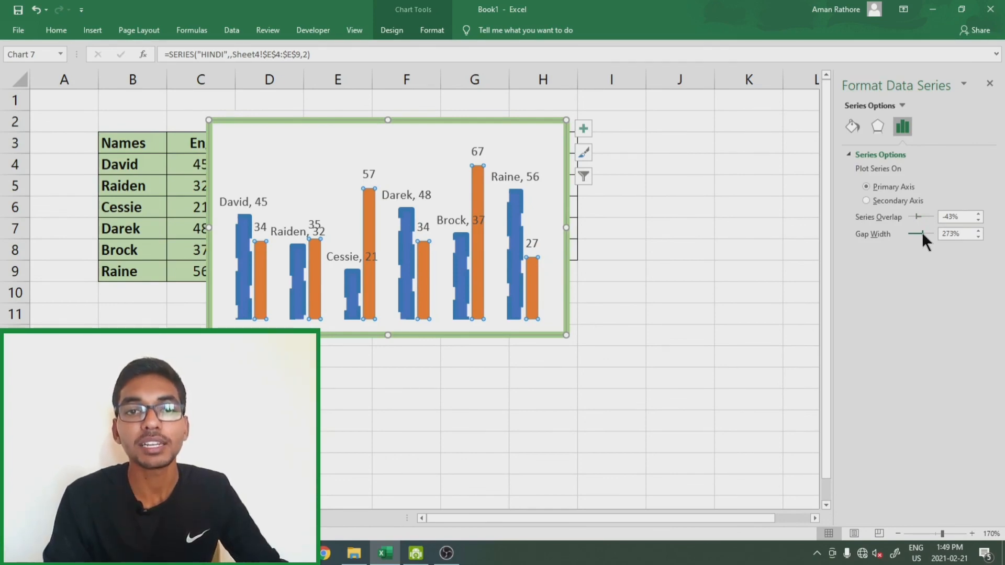
drag(922, 233, 909, 230)
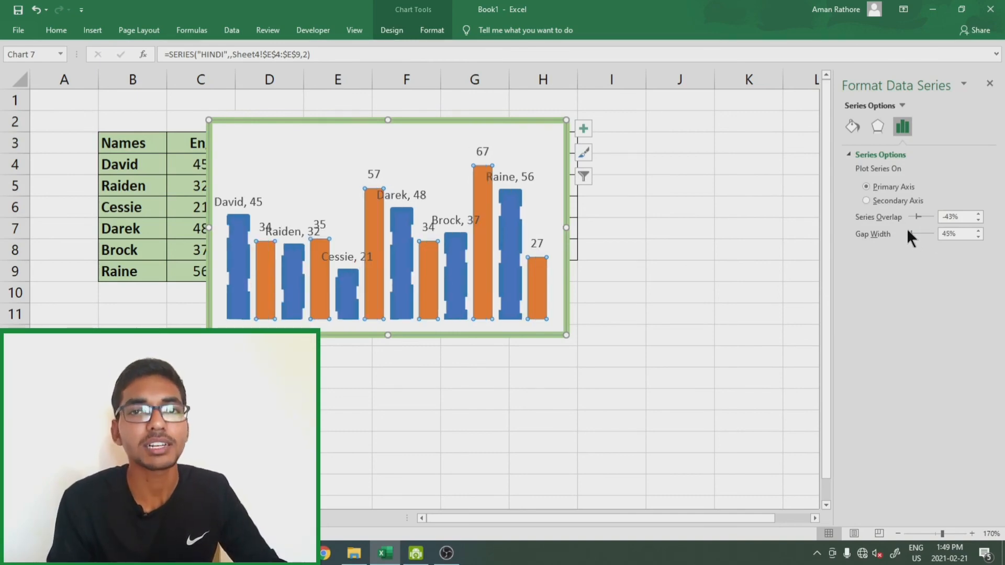